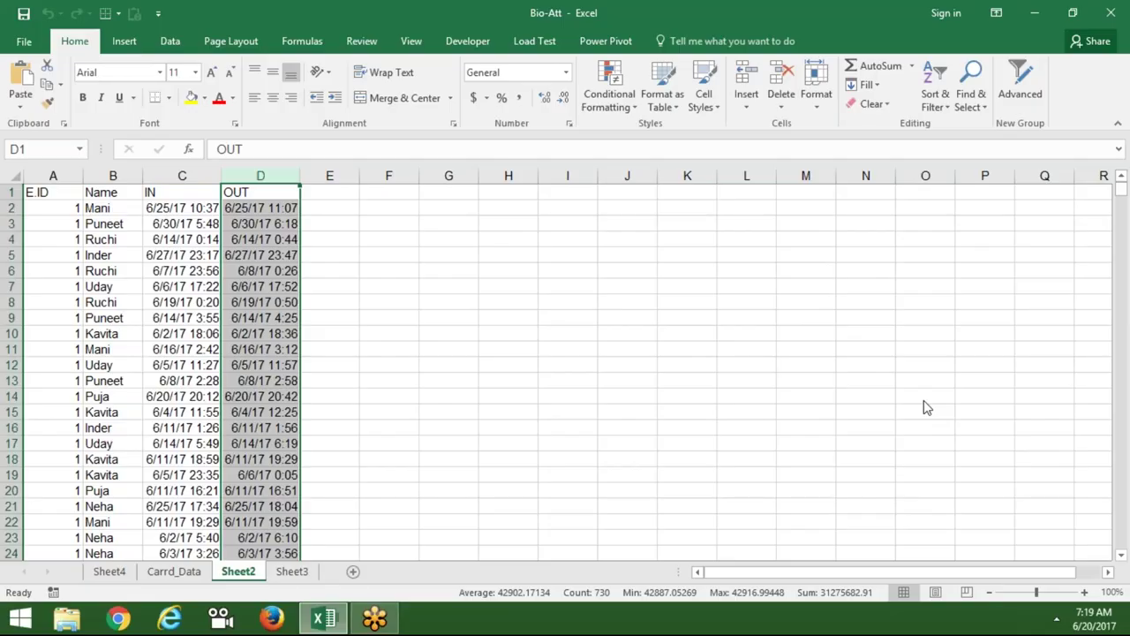
Copy the OUT times and bring up the finished attendance pivot on Sheet4.
key("ctrl+c")
left_click(172, 573)
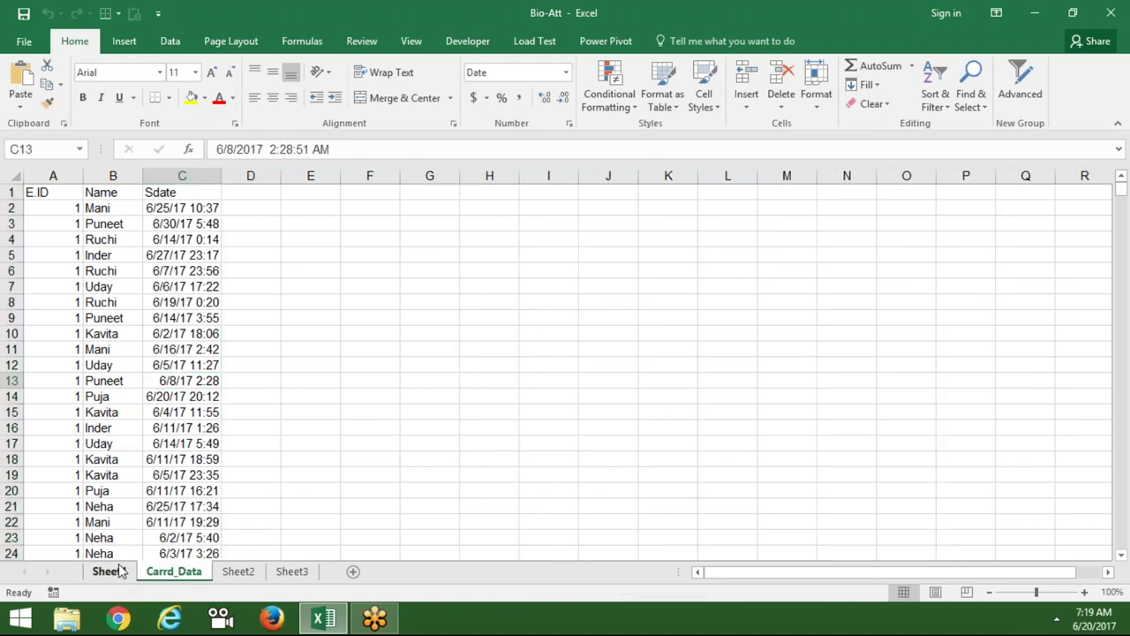
left_click(120, 571)
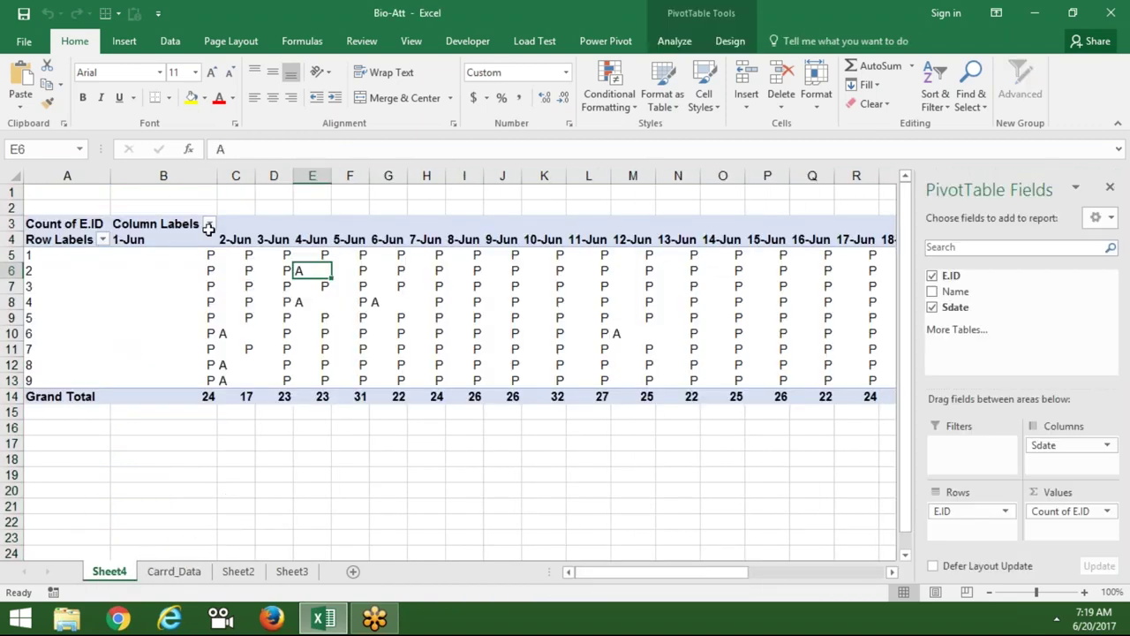
Select the B5:N11 block of P/A values, then go back to Carrd_Data cell A1.
left_click(192, 254)
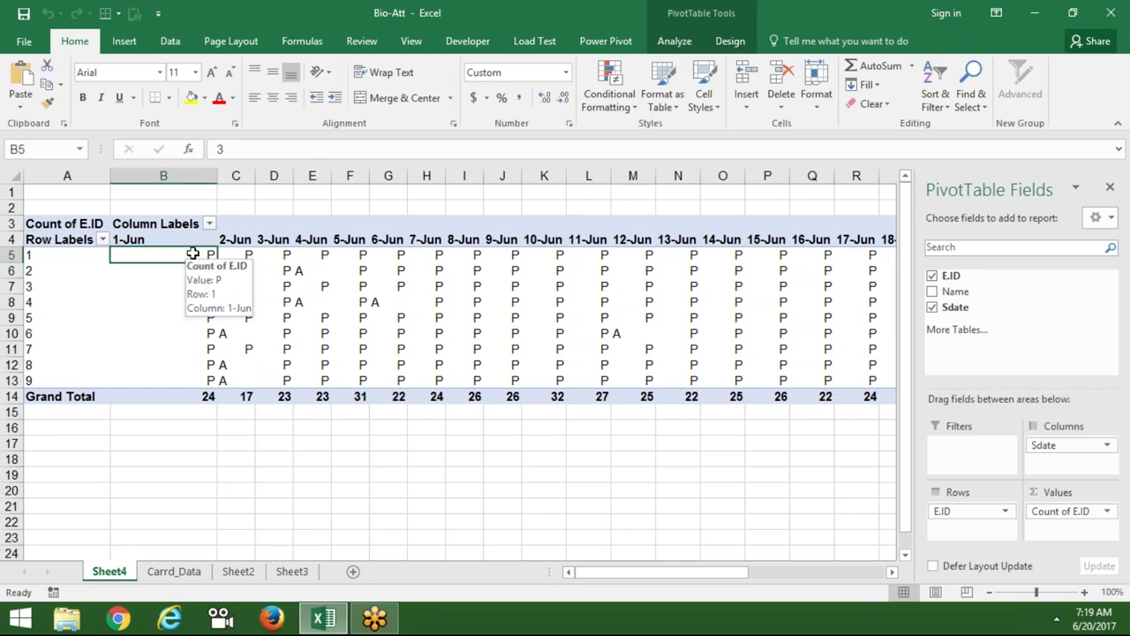
mouse_move(192, 255)
left_mouse_down()
mouse_move(668, 343)
mouse_move(668, 358)
left_mouse_up()
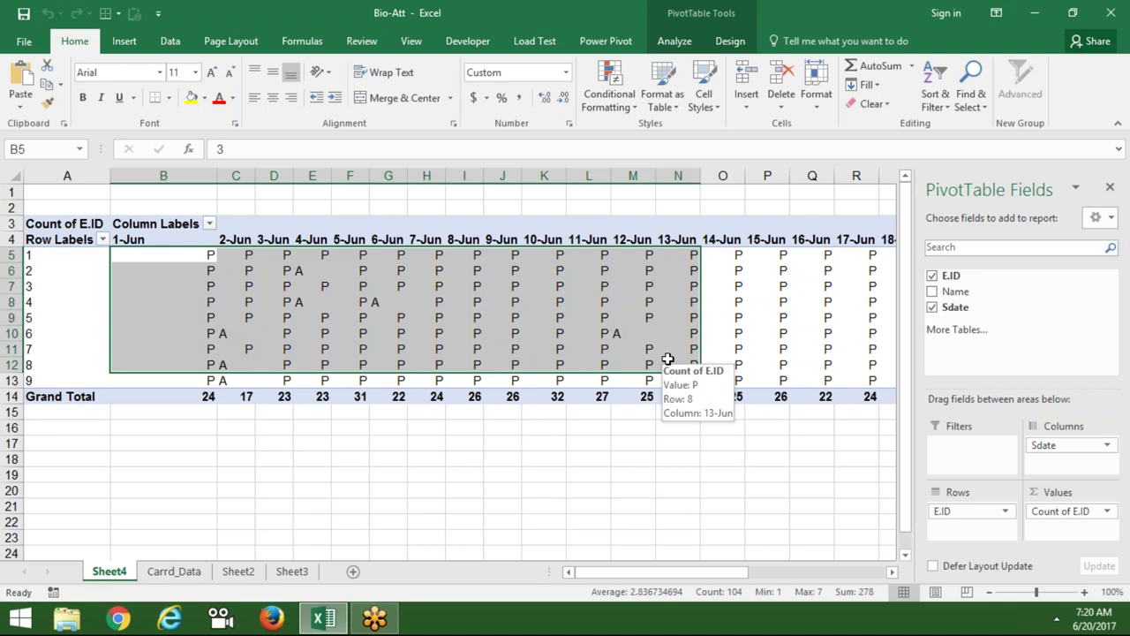
left_click(176, 574)
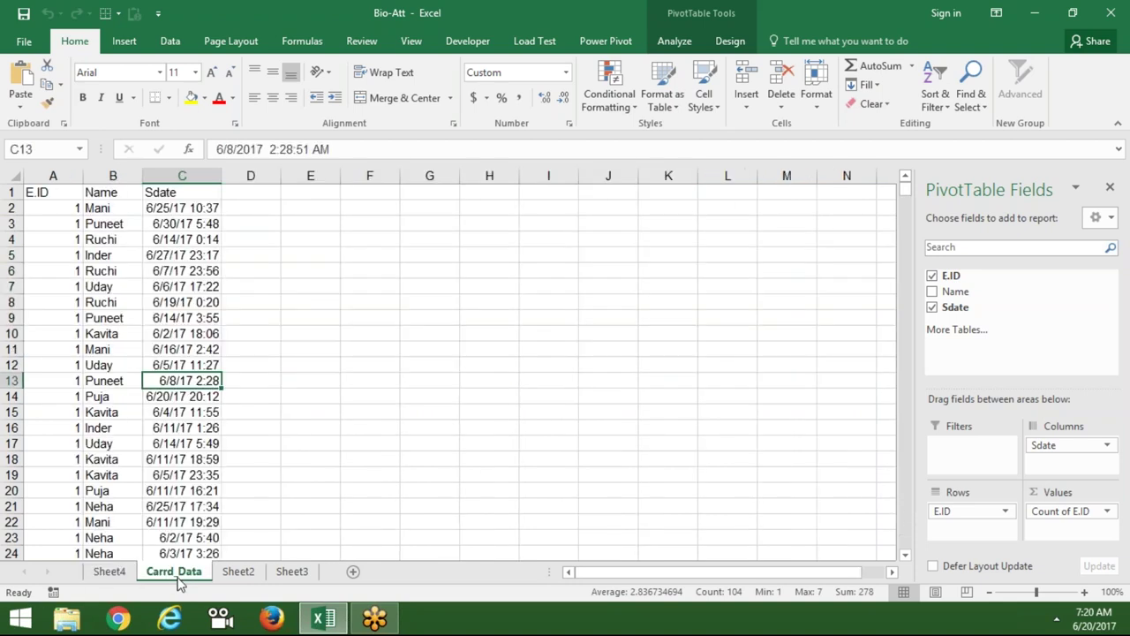
left_click(75, 196)
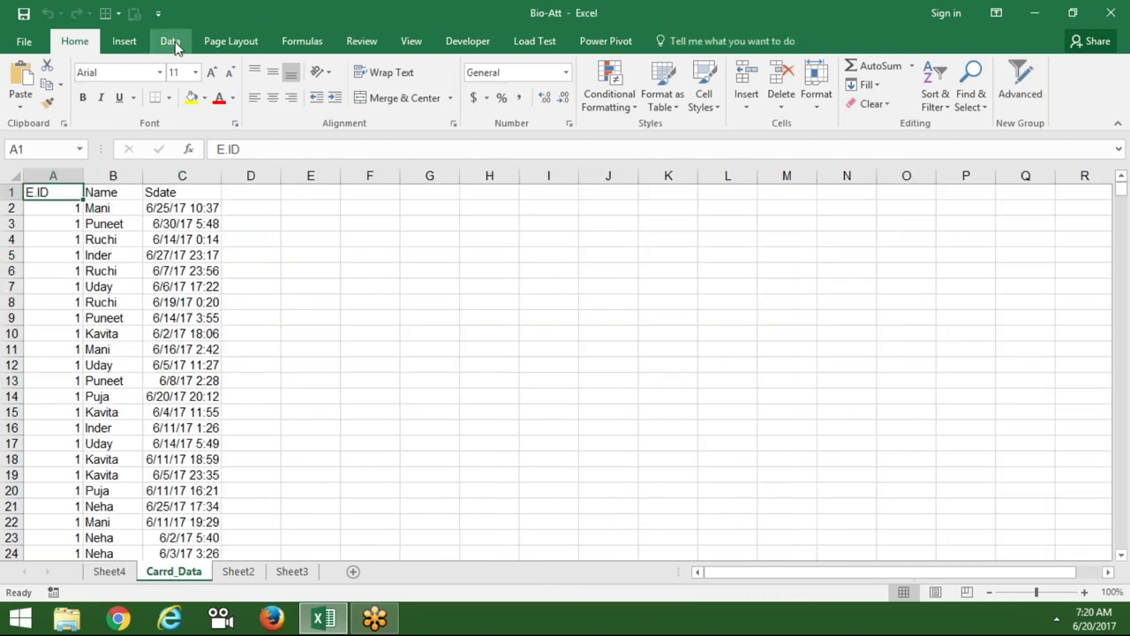
Create a PivotTable from Carrd_Data on a new sheet, abandoning an accidental table insert.
left_click(124, 42)
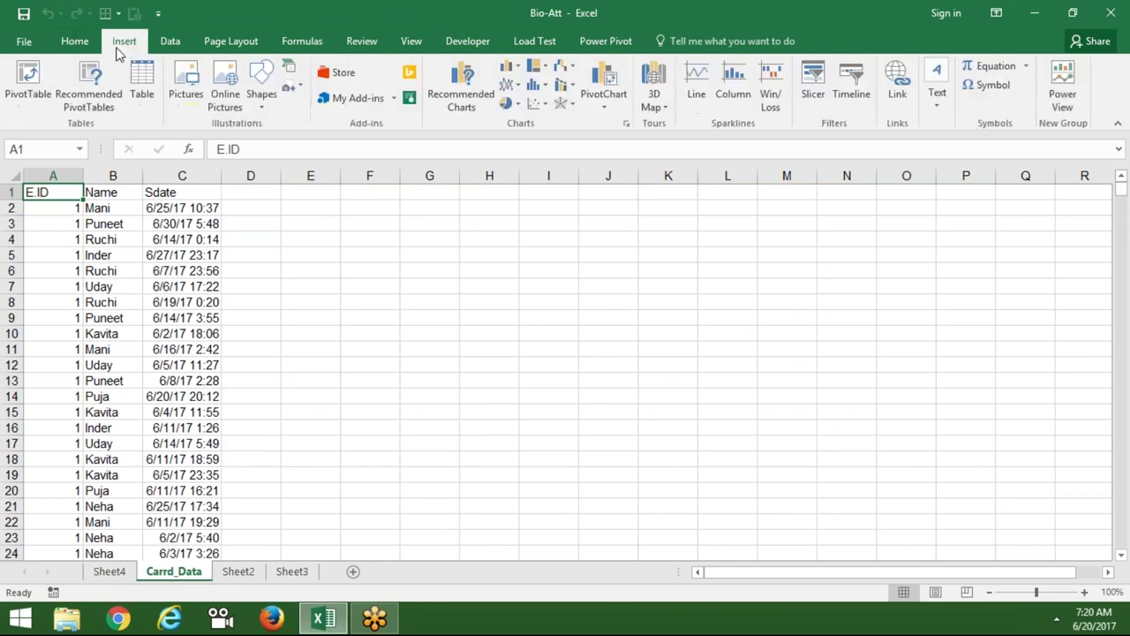
left_click(141, 84)
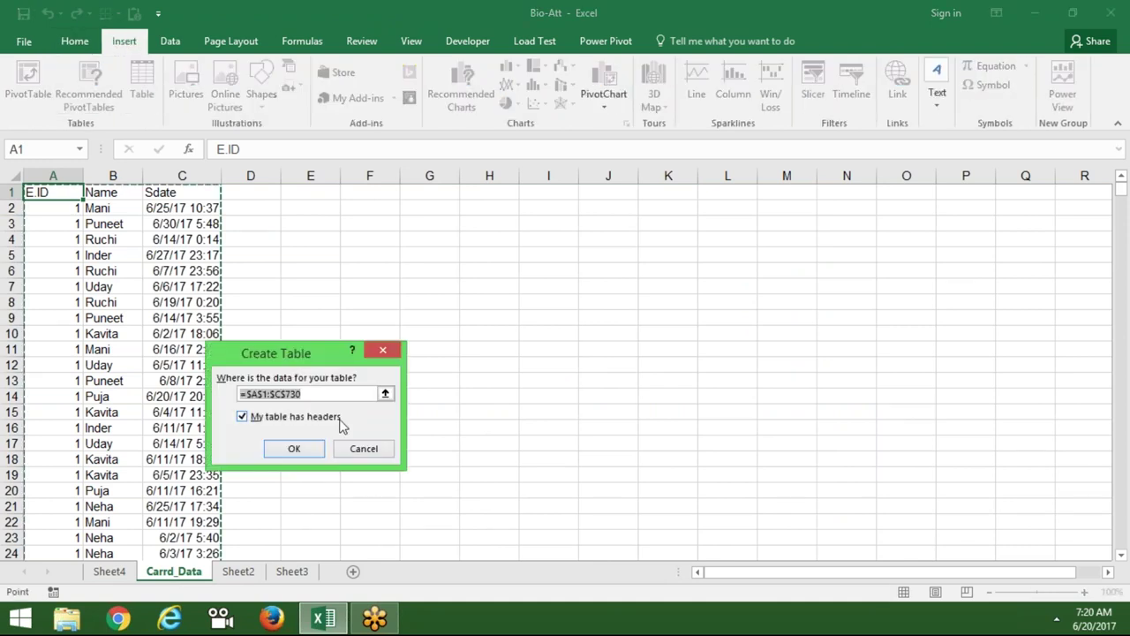
key("BackSpace")
key("Escape")
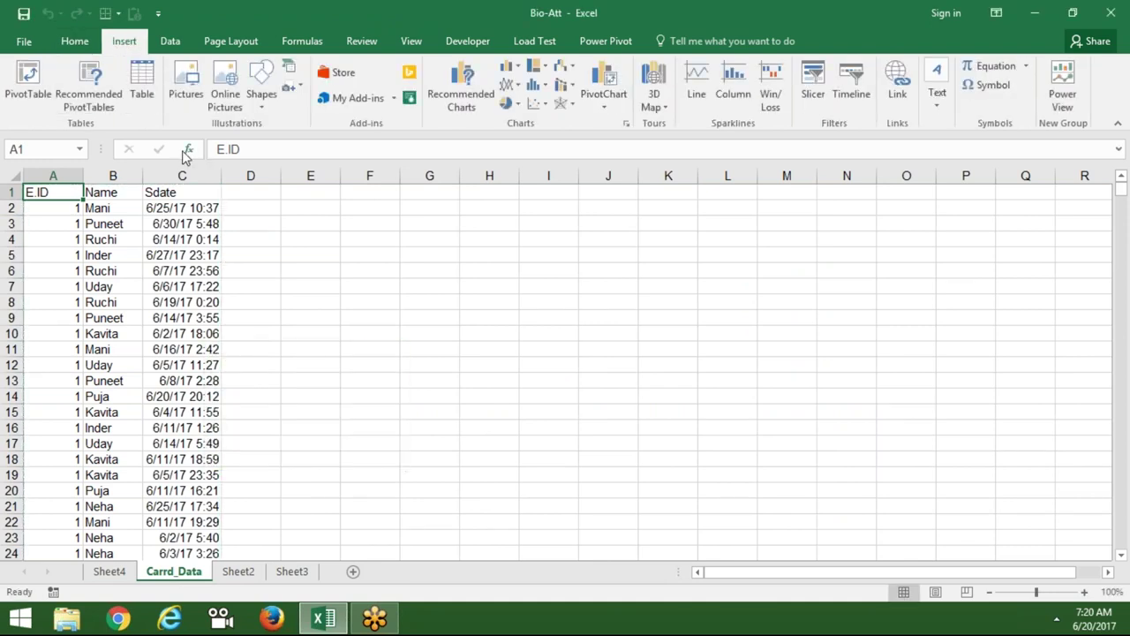
left_click(27, 79)
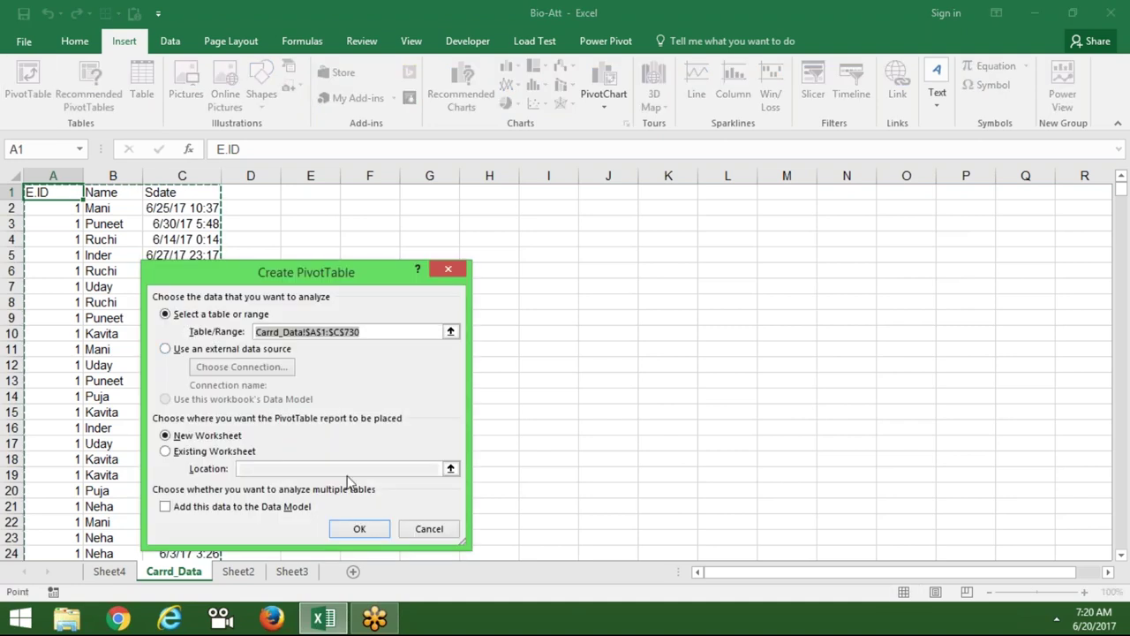
left_click(359, 528)
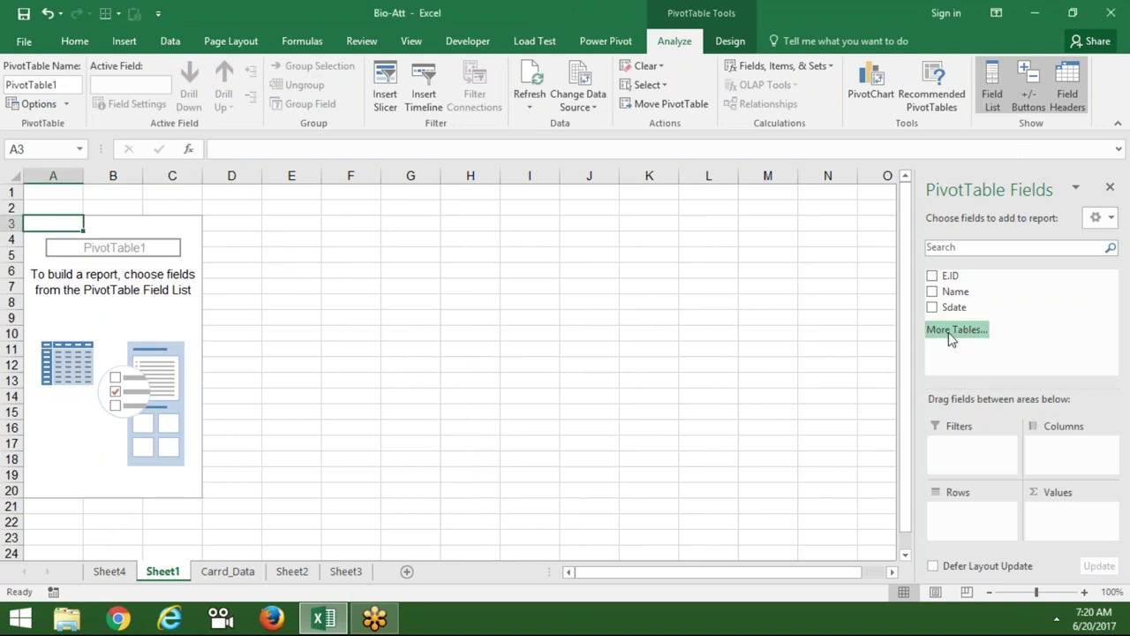
Put Name in the Rows area and Sdate in the Columns area.
left_click_drag(959, 299, 958, 525)
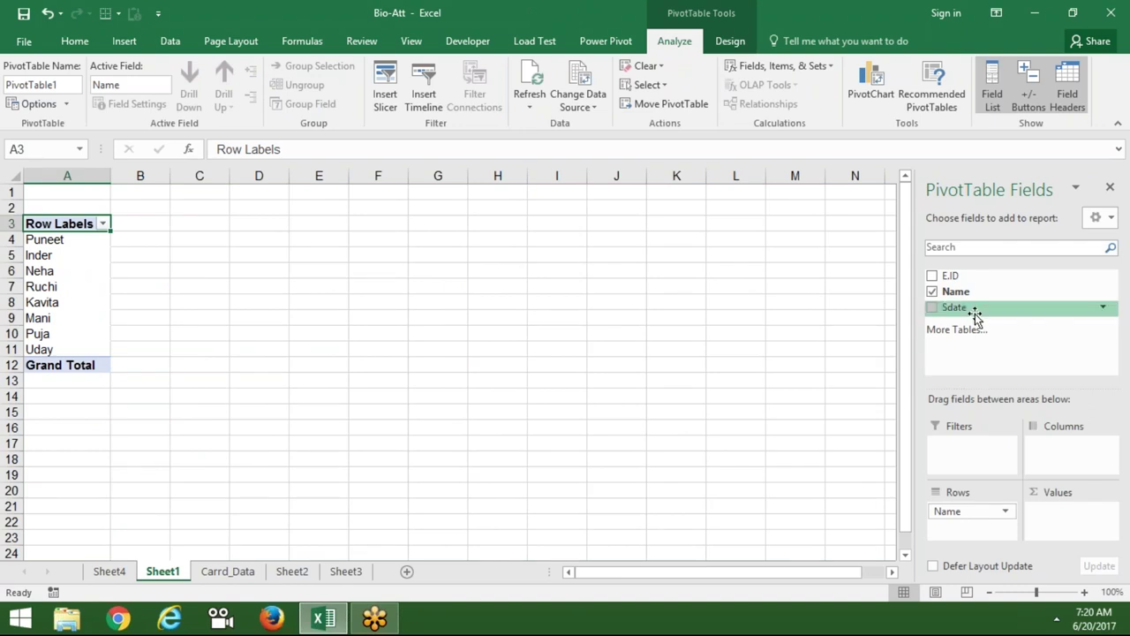
left_click_drag(971, 307, 1068, 459)
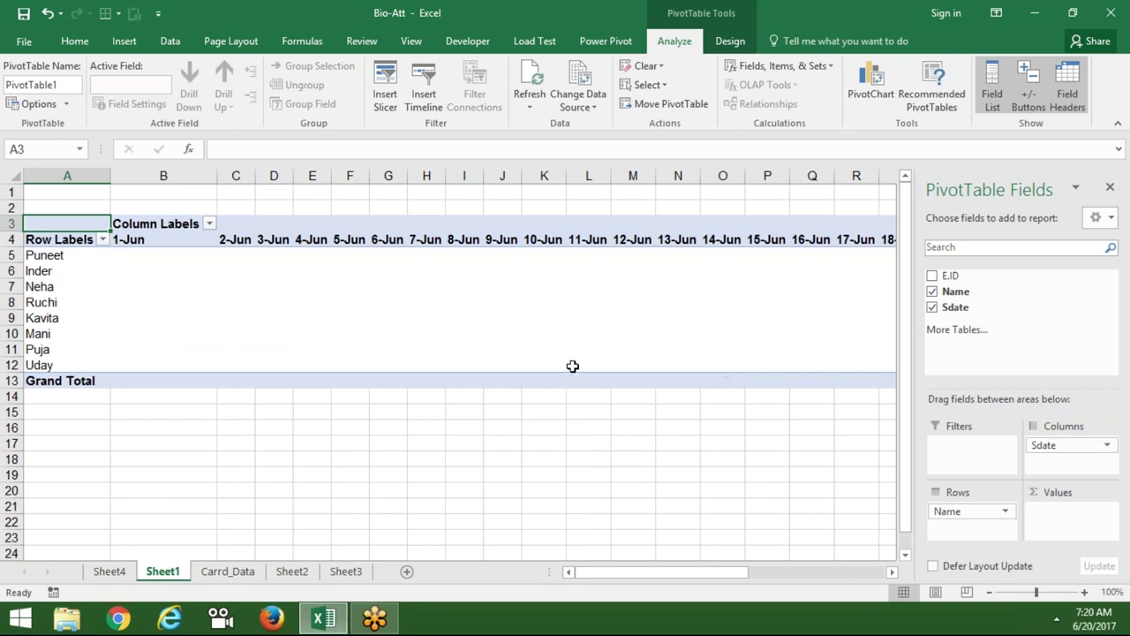
left_click(303, 236)
Group the Sdate date columns by Days and add Count of Sdate as the values.
right_click(303, 237)
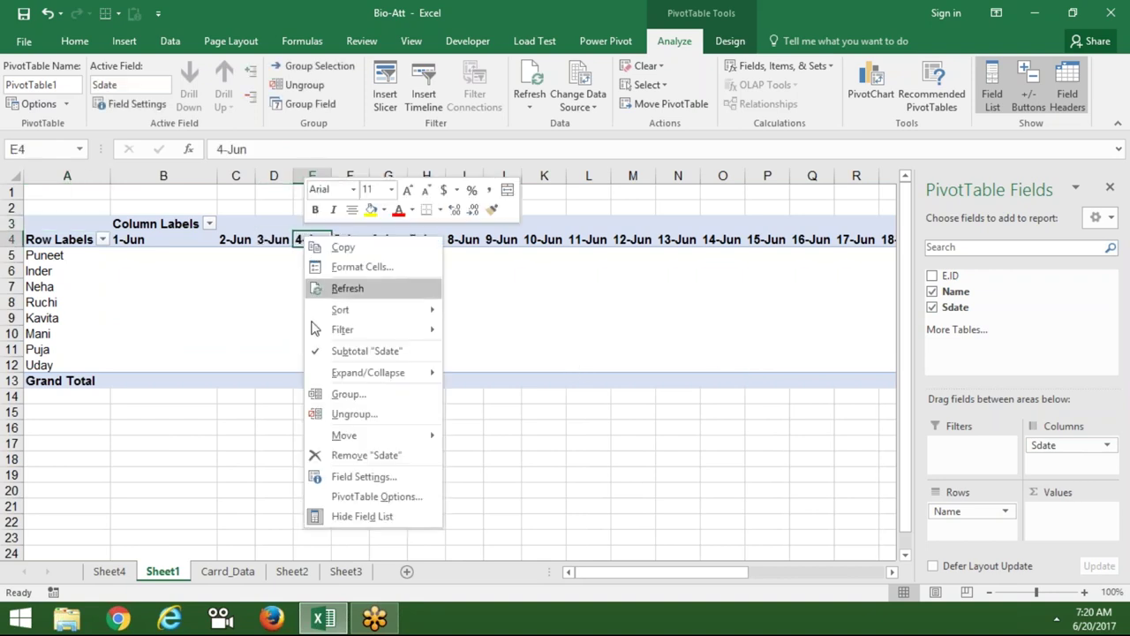
left_click(345, 394)
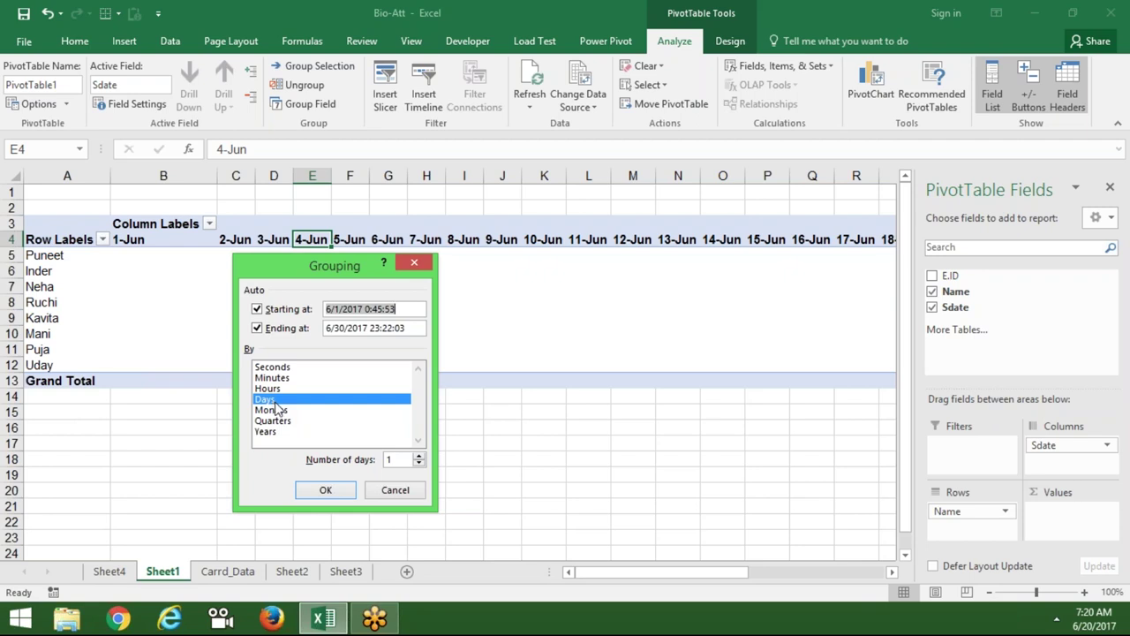
left_click(323, 492)
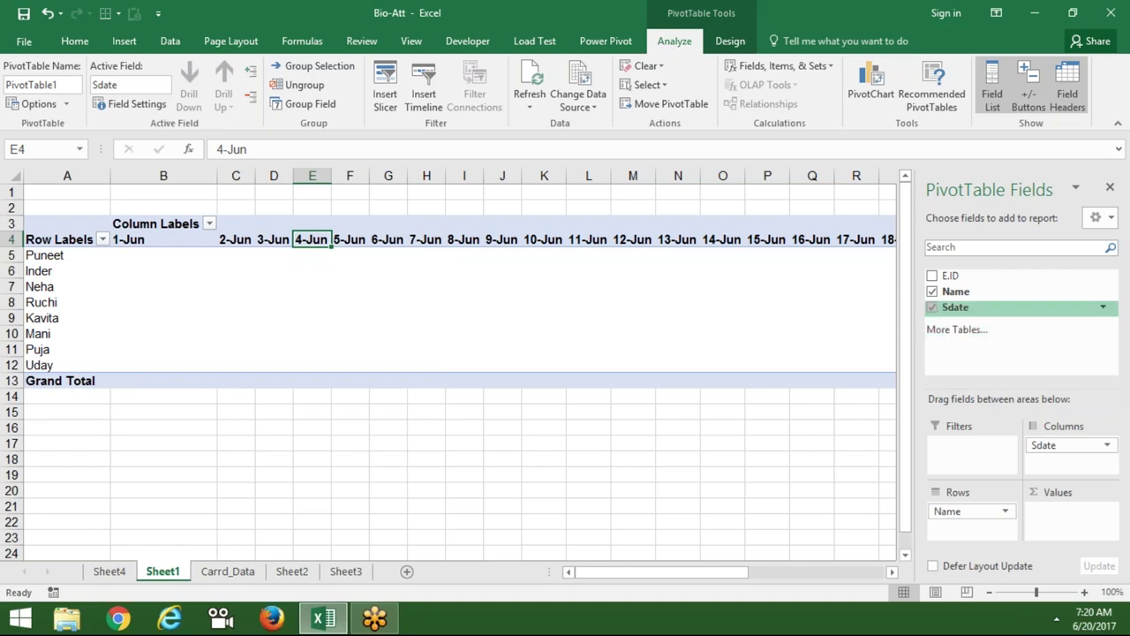
left_click_drag(955, 306, 1071, 521)
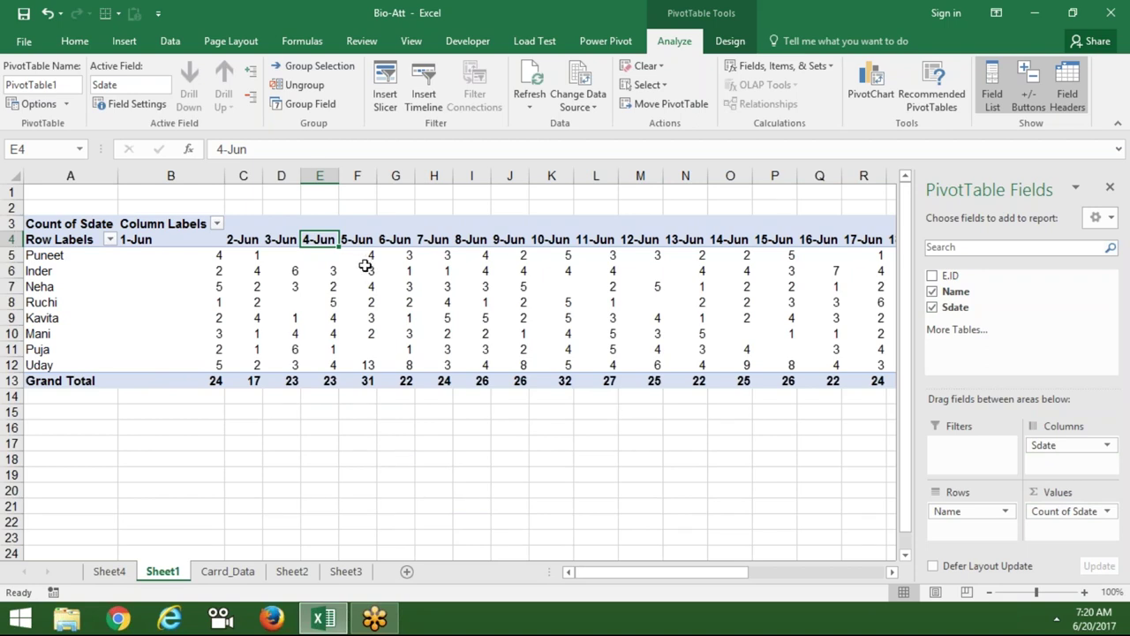
left_click(291, 255)
key("Down")
key("Down")
key("Down")
key("Down")
key("Right")
key("Right")
key("Right")
key("Right")
key("Right")
key("Right")
key("Right")
key("Right")
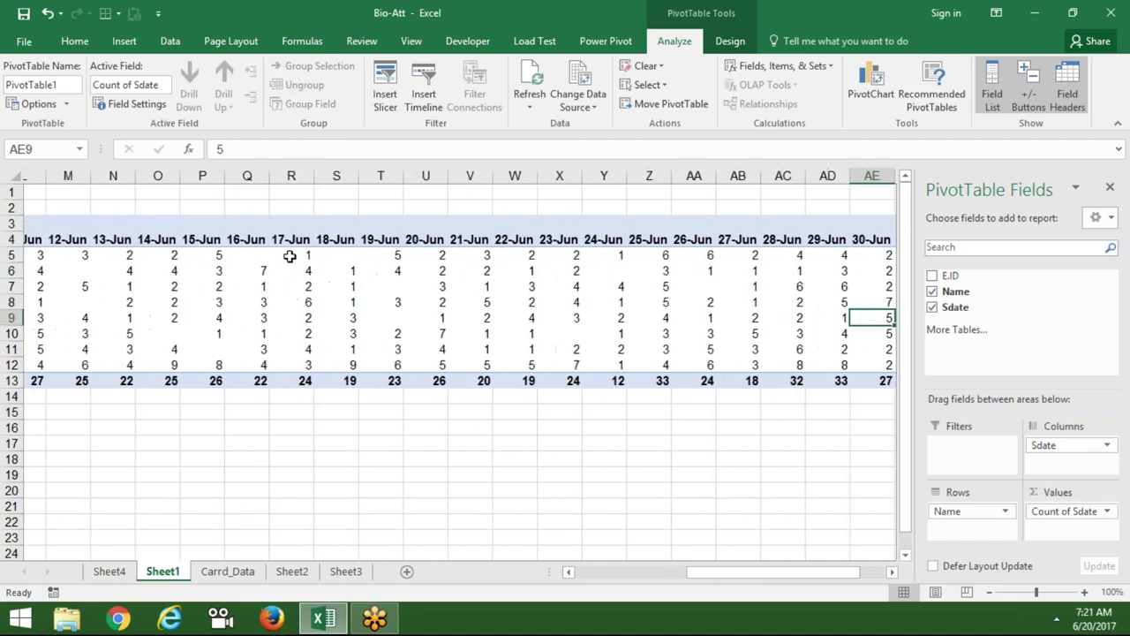
key("Right")
key("Right")
key("Left")
key("Left")
key("Left")
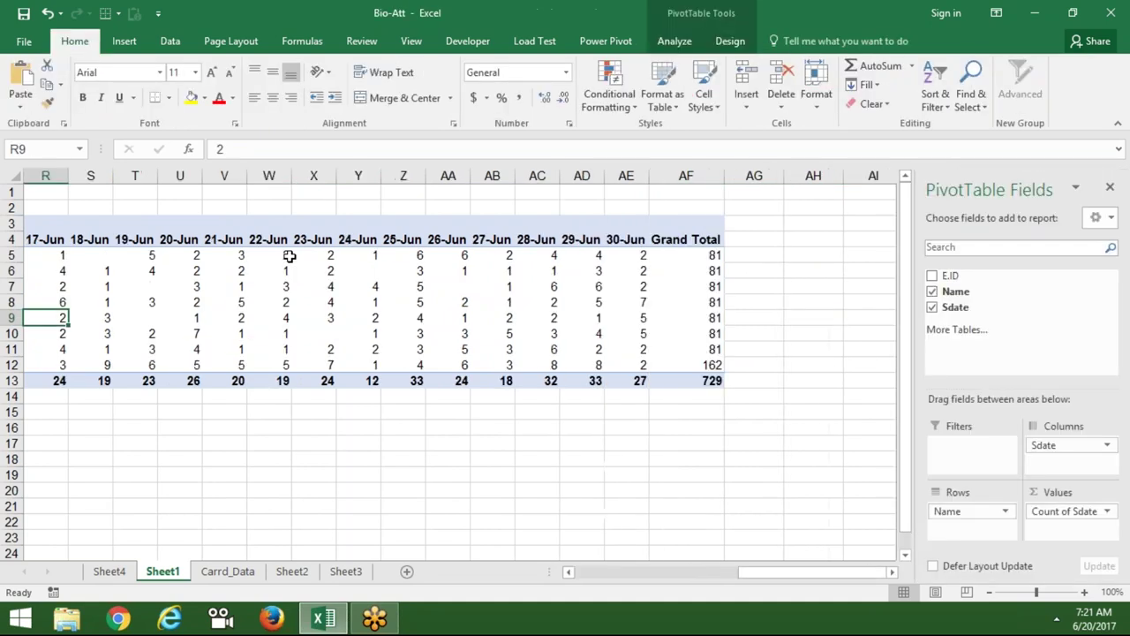
key("Left")
key("Left")
key("Left")
key("Up")
key("Up")
key("Up")
key("Up")
key("Right")
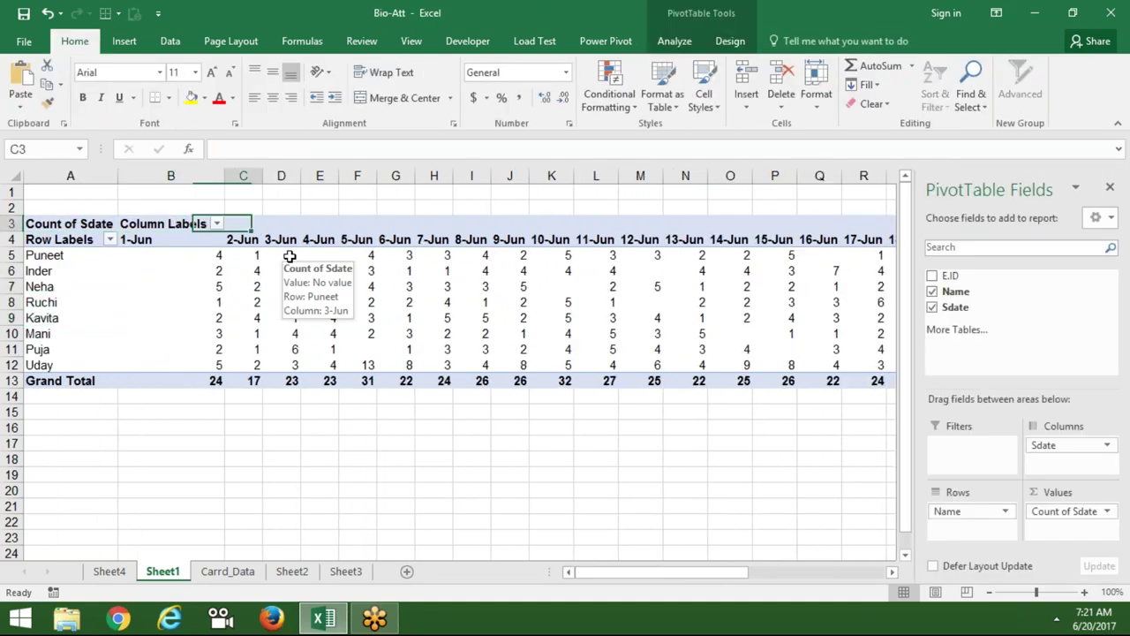
key("Right")
key("Right")
key("Down")
key("Down")
key("Down")
key("Down")
key("Down")
key("Right")
key("Up")
key("Up")
key("Up")
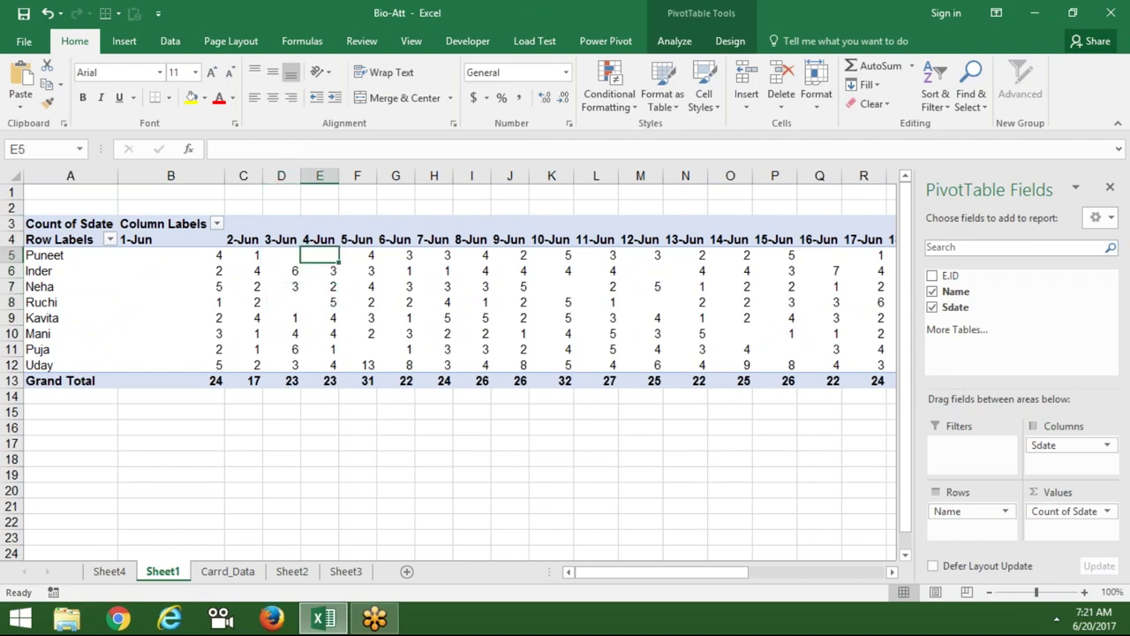
key("Right")
key("Down")
key("Down")
key("Down")
key("Down")
key("Down")
key("Down")
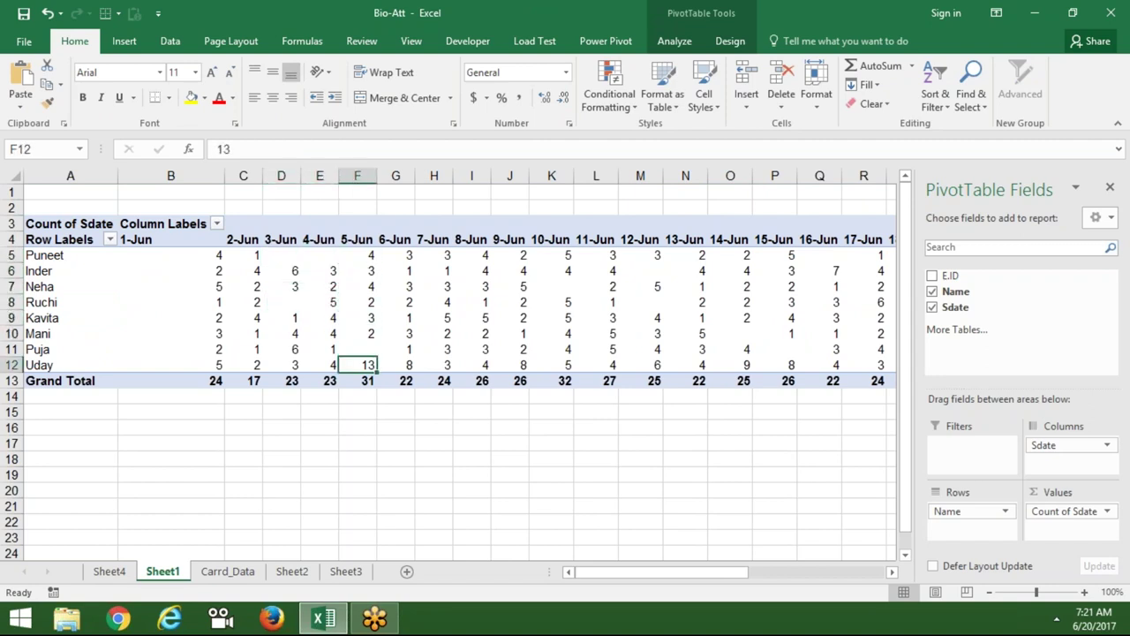
key("Up")
key("Up")
key("Up")
key("Up")
key("Up")
key("Down")
key("Down")
key("Down")
key("Up")
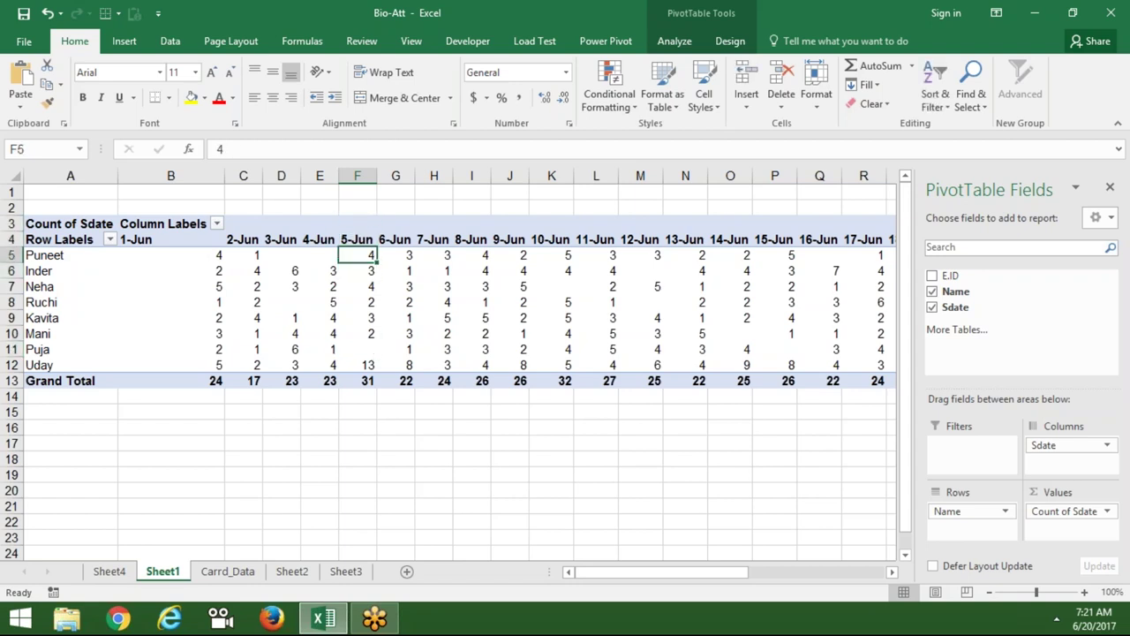
key("Left")
key("Left")
key("Left")
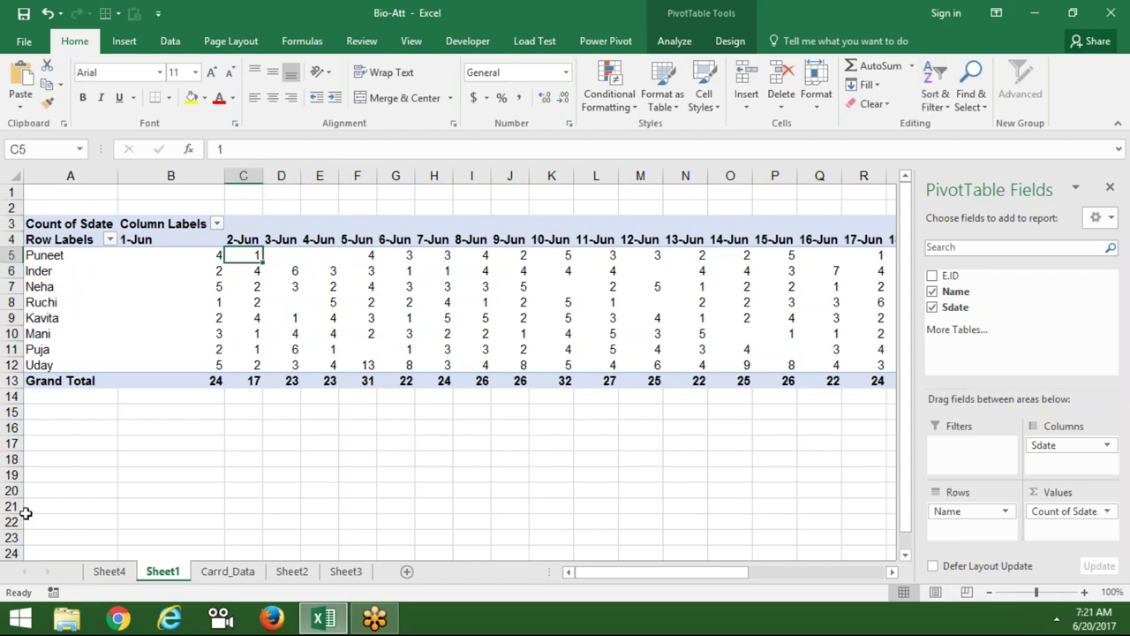
left_click(211, 311)
Set the PivotTable Options so empty cells show 'A'.
right_click(211, 311)
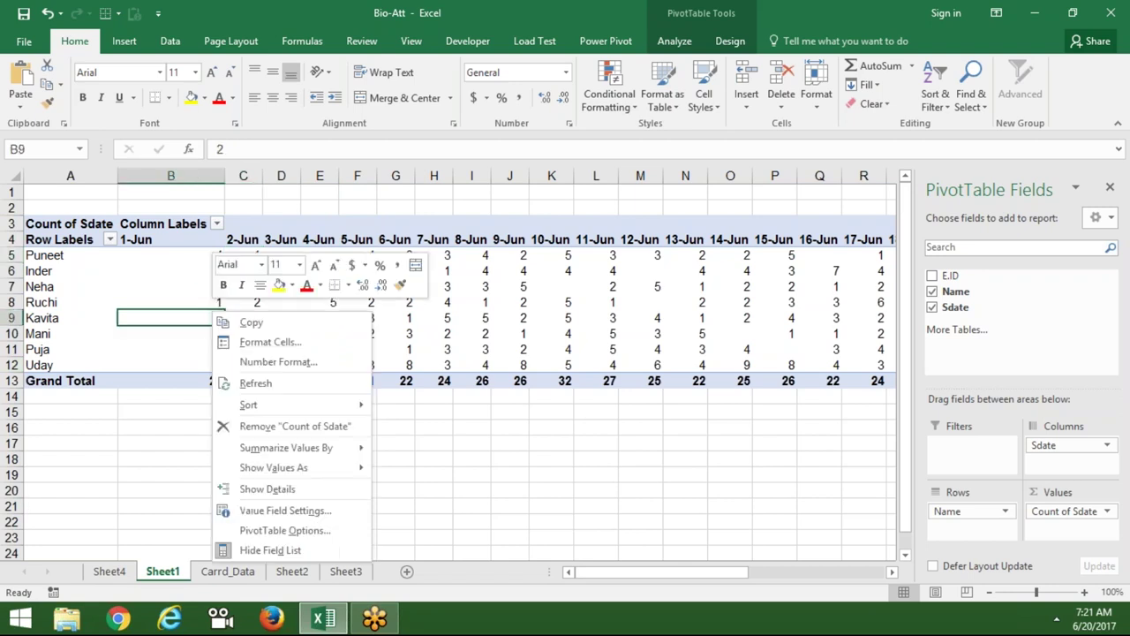
left_click(261, 532)
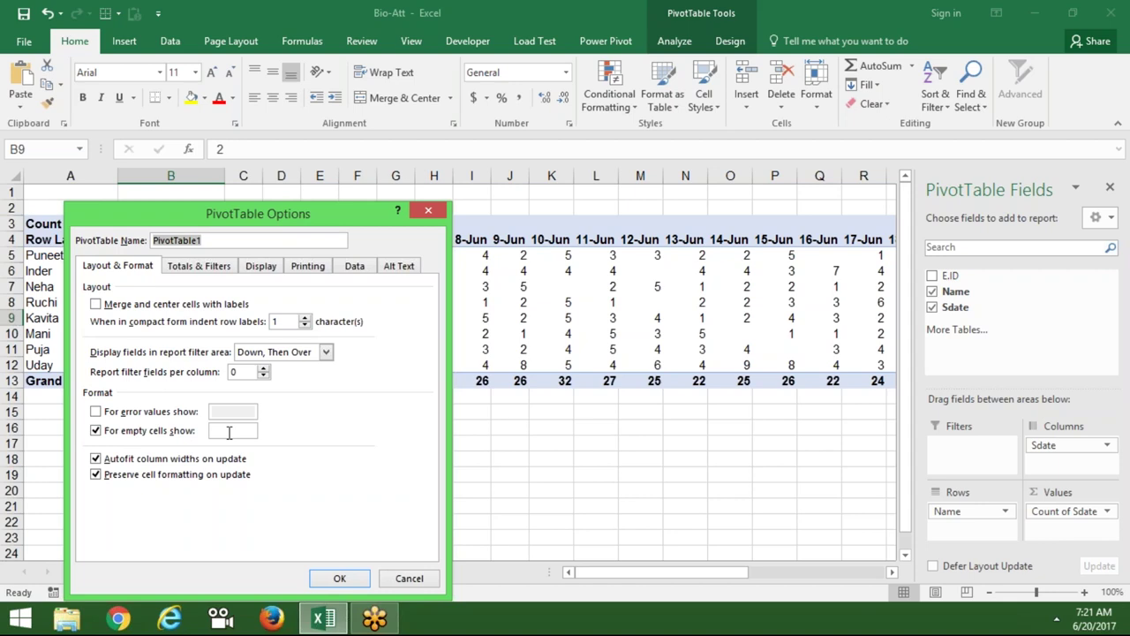
left_click(229, 431)
type("A")
left_click(339, 579)
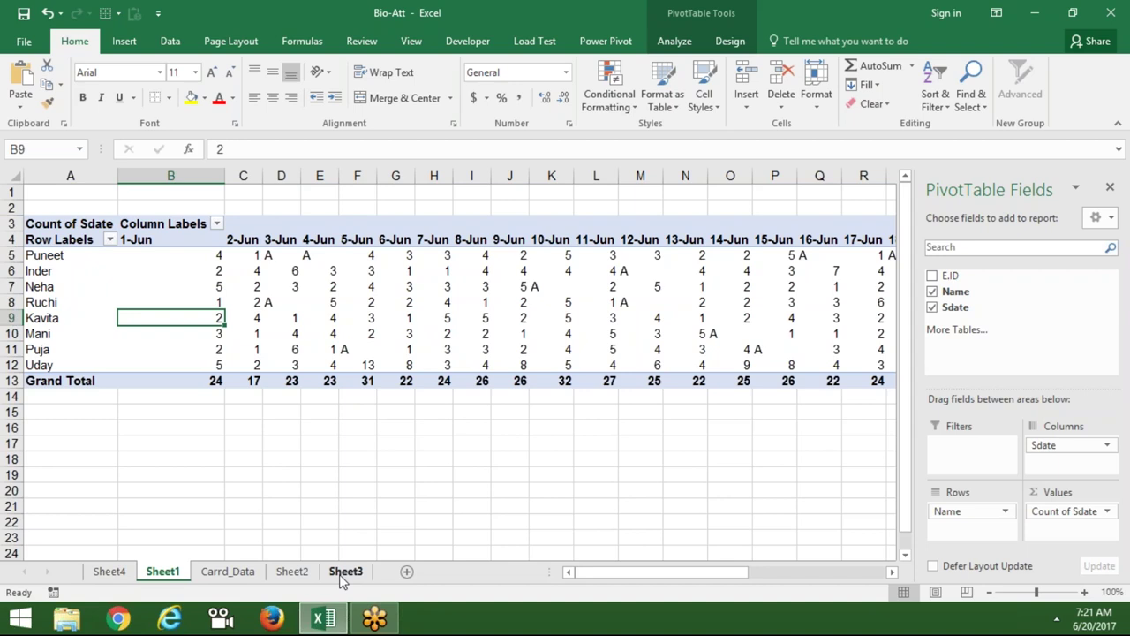
mouse_move(238, 323)
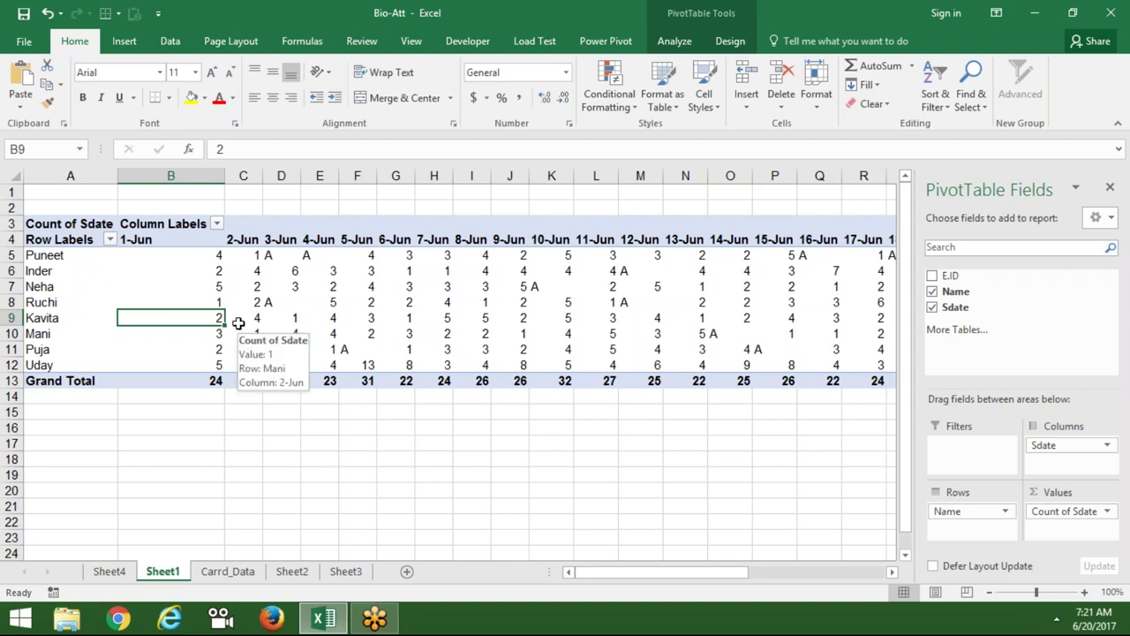
Select the pivot's count cells B5:AE12, leaving out the Grand Total row.
left_click(206, 255)
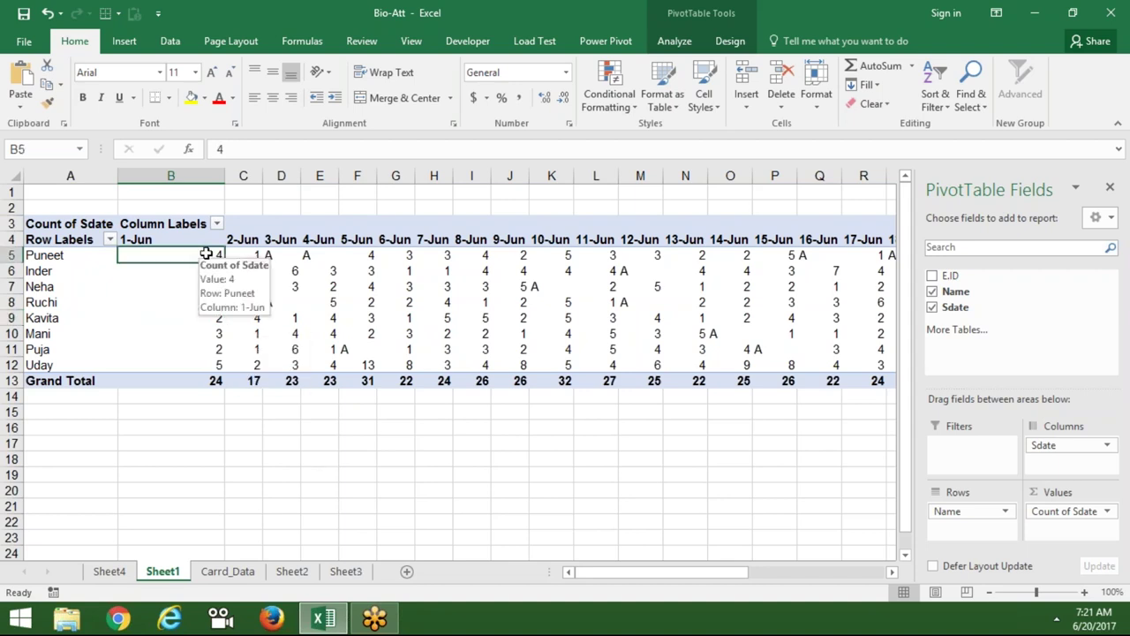
key("ctrl+shift+Right")
key("shift+Left")
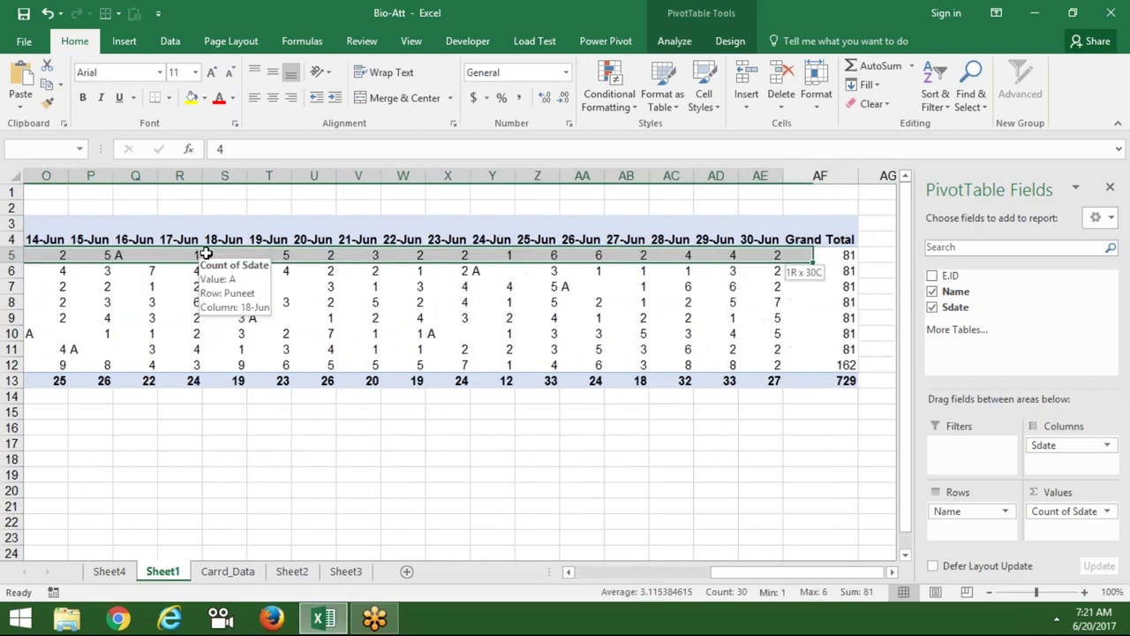
key("ctrl+shift+Down")
key("shift+Up")
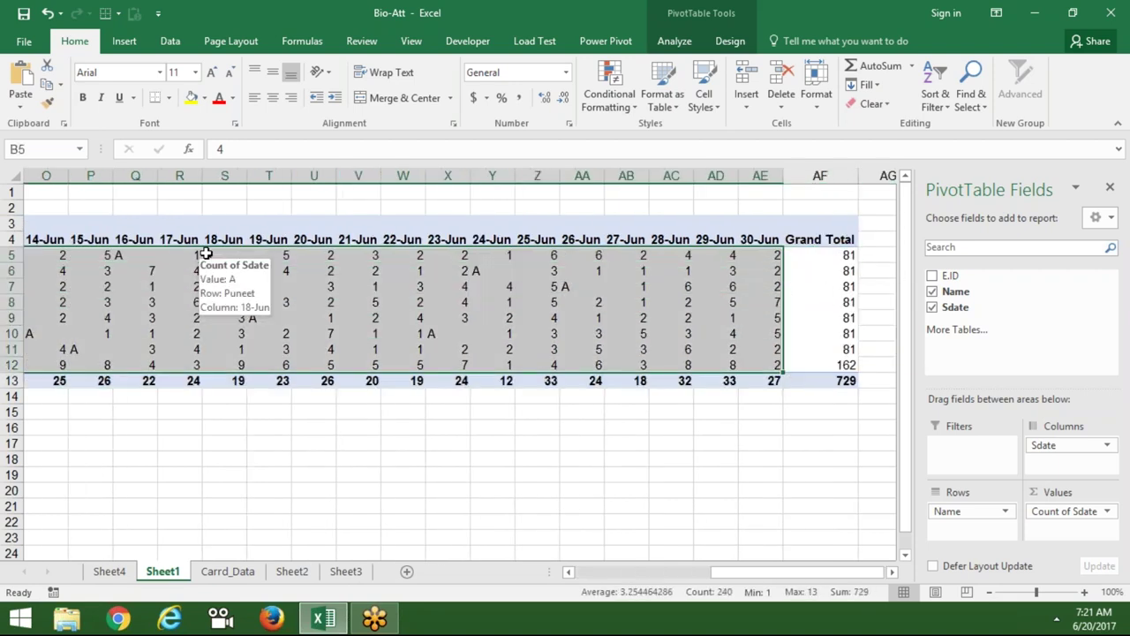
Give the selected cells the custom number format 'P'.
right_click(236, 286)
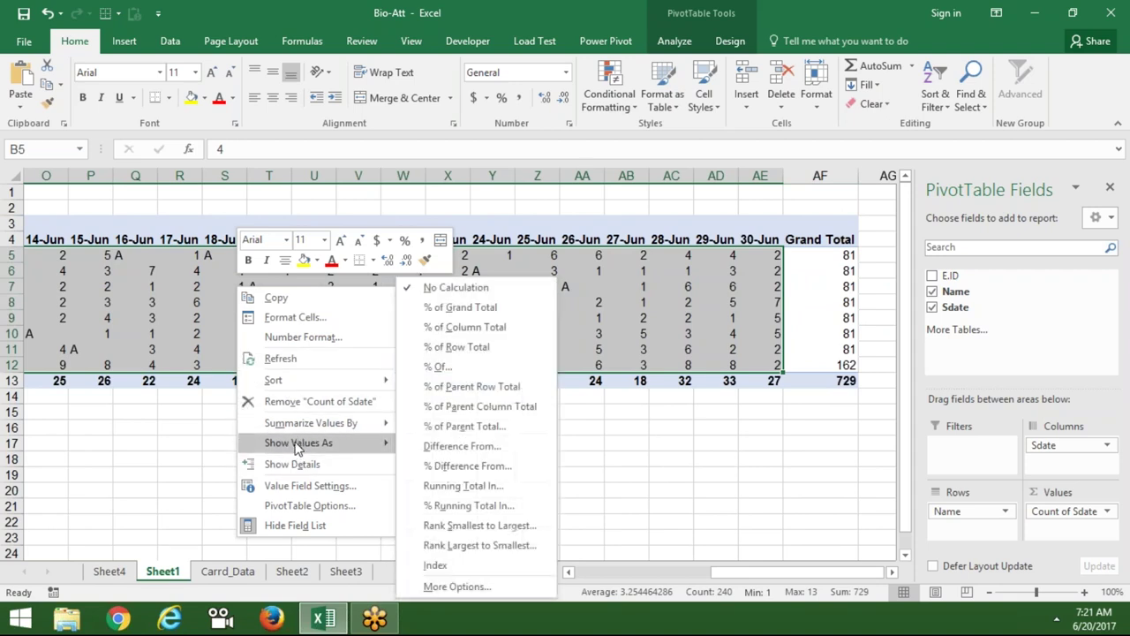
left_click(296, 317)
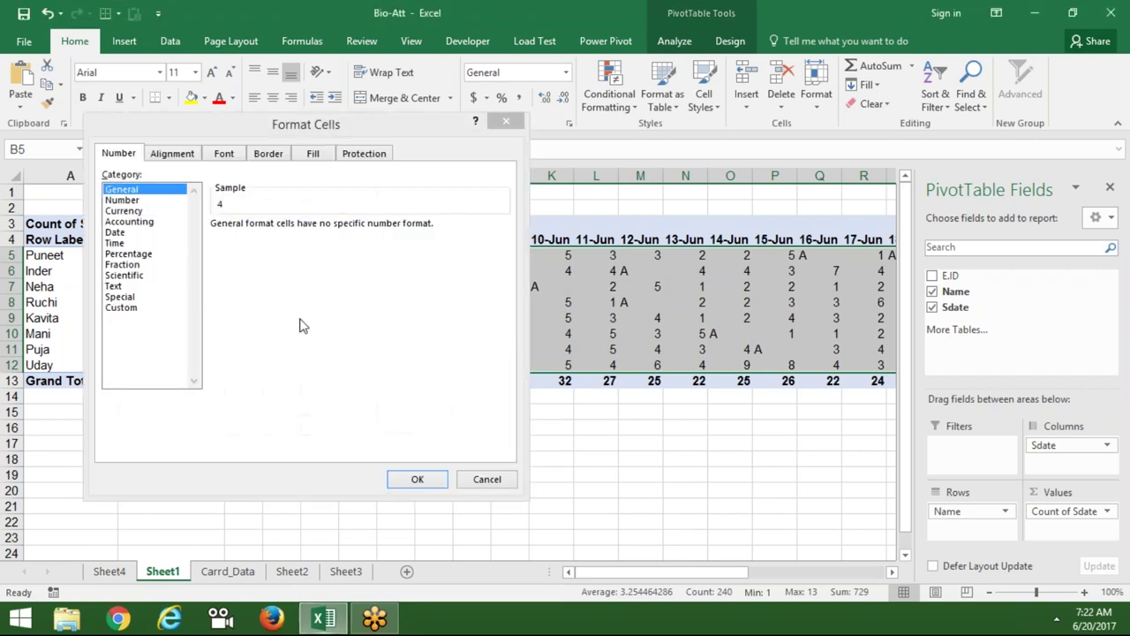
left_click(122, 308)
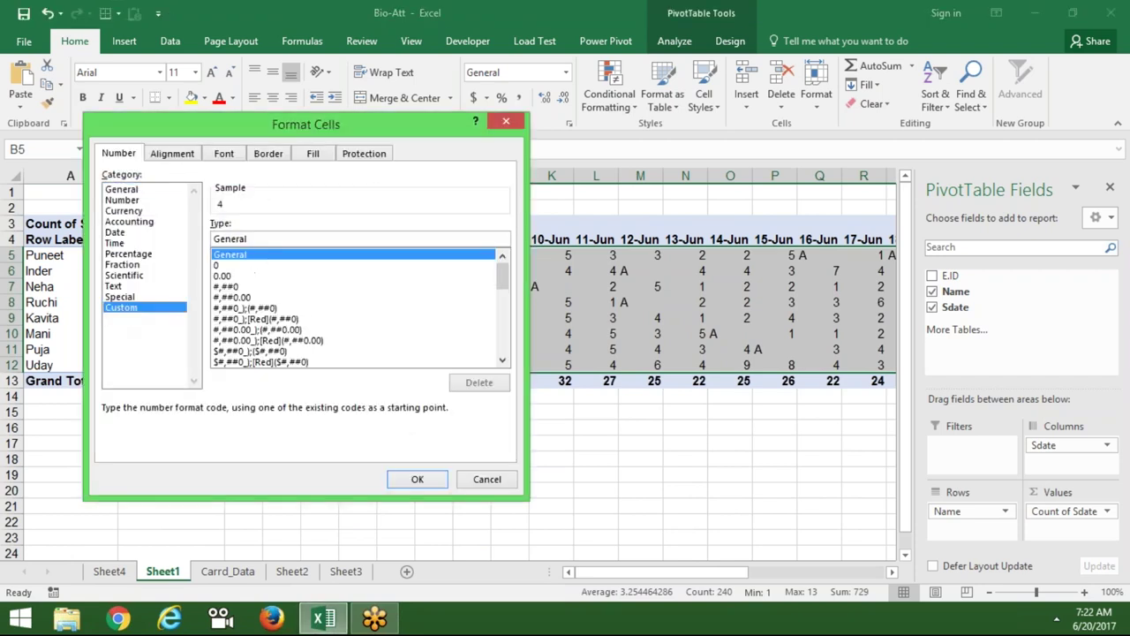
type("P")
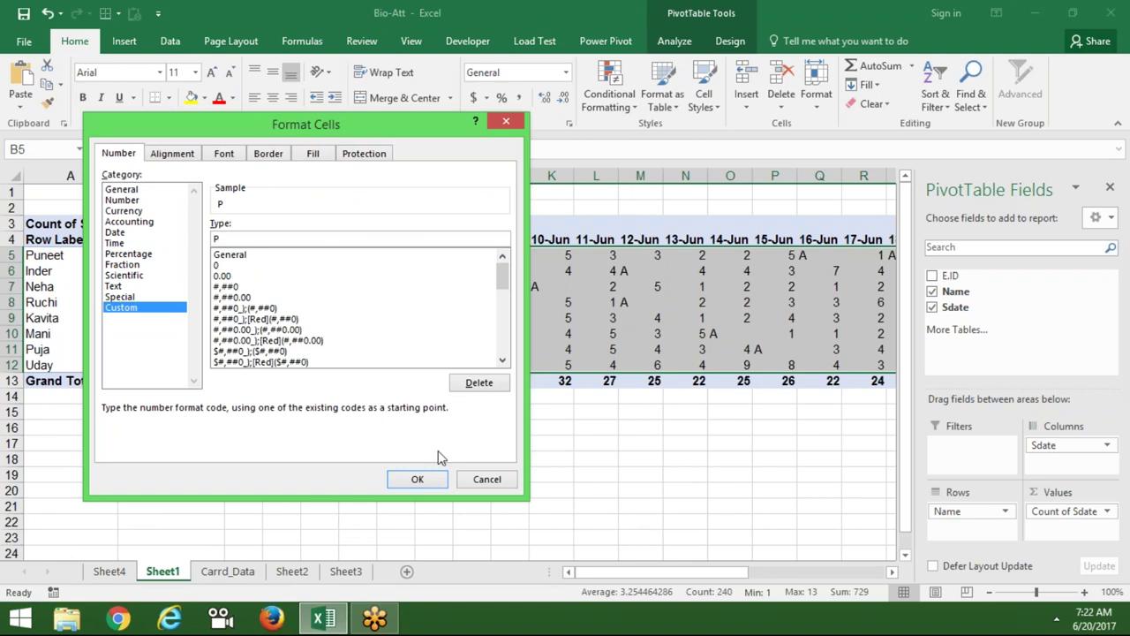
left_click(433, 477)
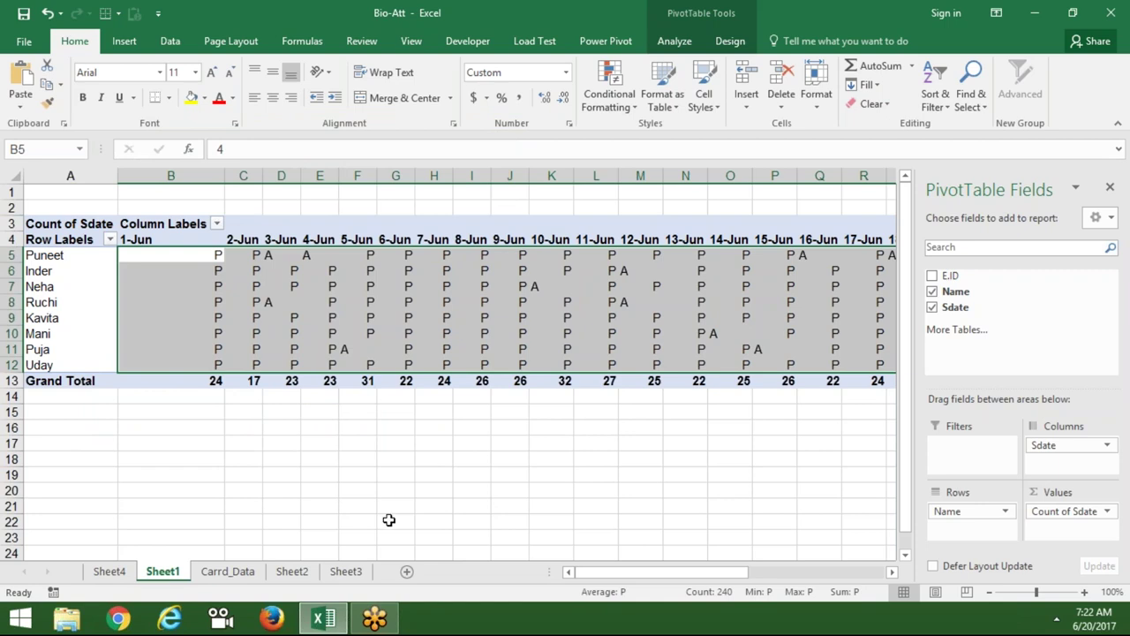
Glance at Sheet2's IN column, then check the first dates' values in the Sheet1 pivot.
left_click(292, 571)
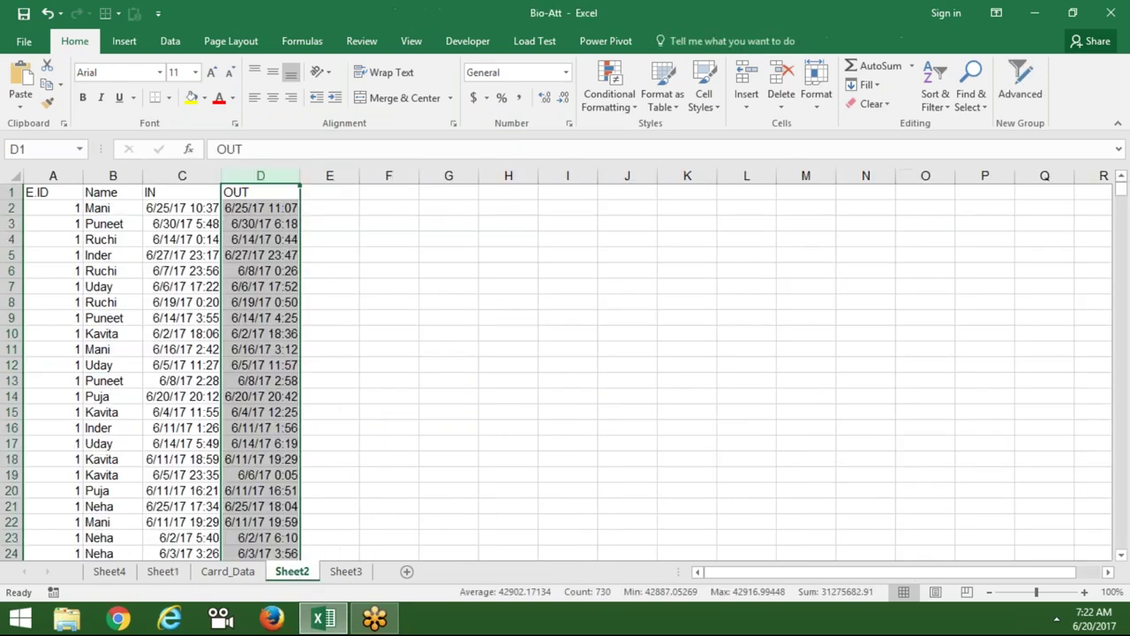
left_click(181, 175)
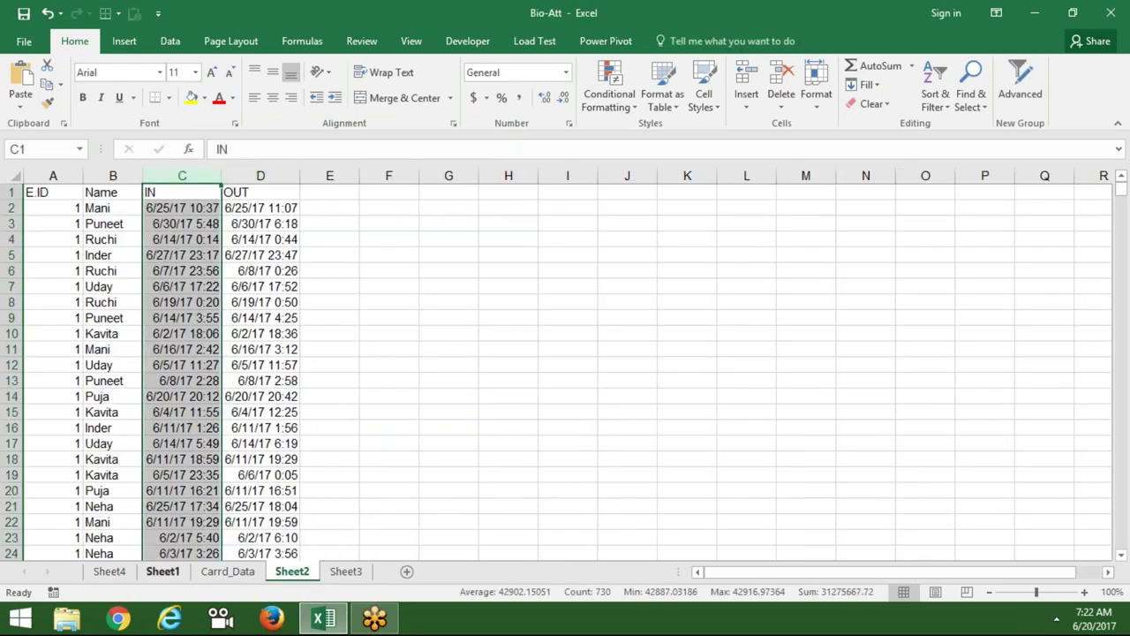
left_click(167, 576)
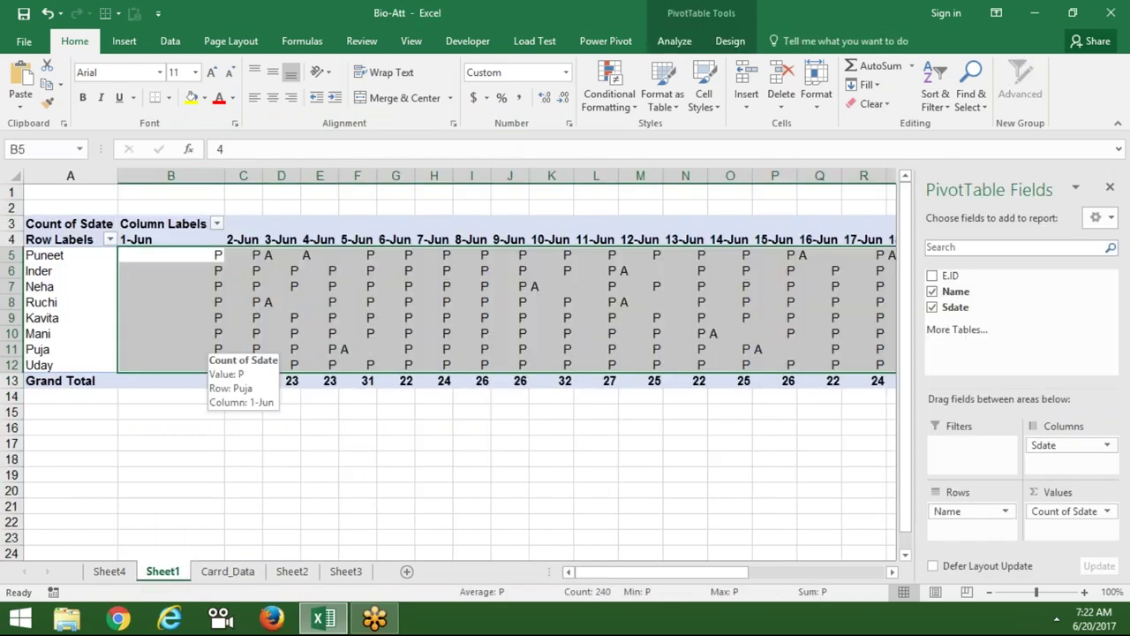
left_click_drag(170, 240, 327, 255)
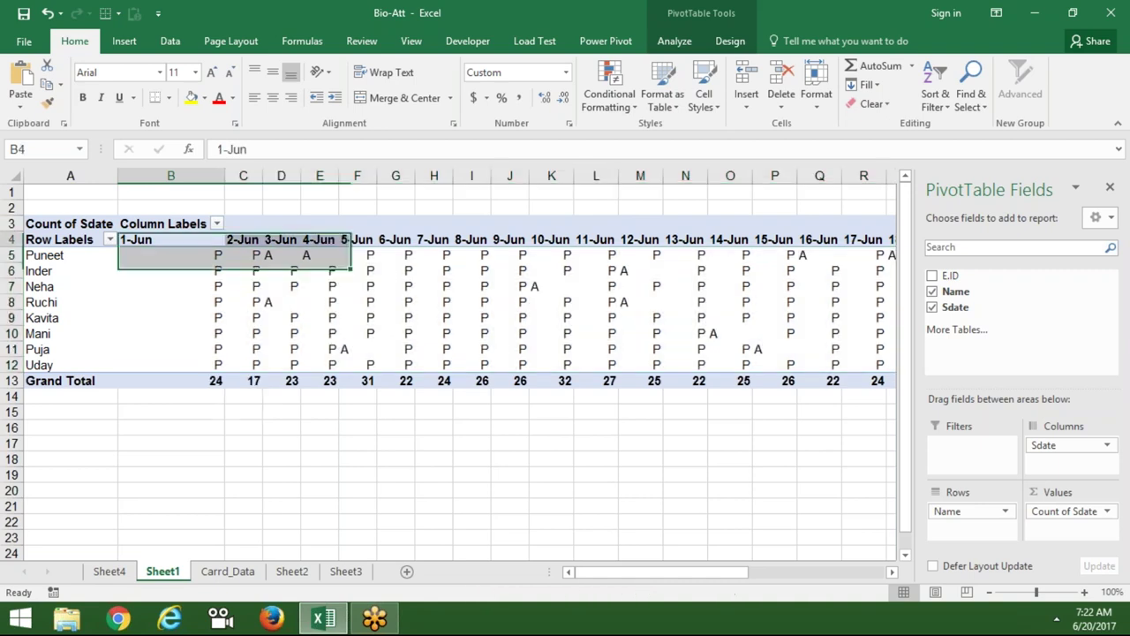
left_click(151, 241)
left_click(151, 254)
left_click(246, 256)
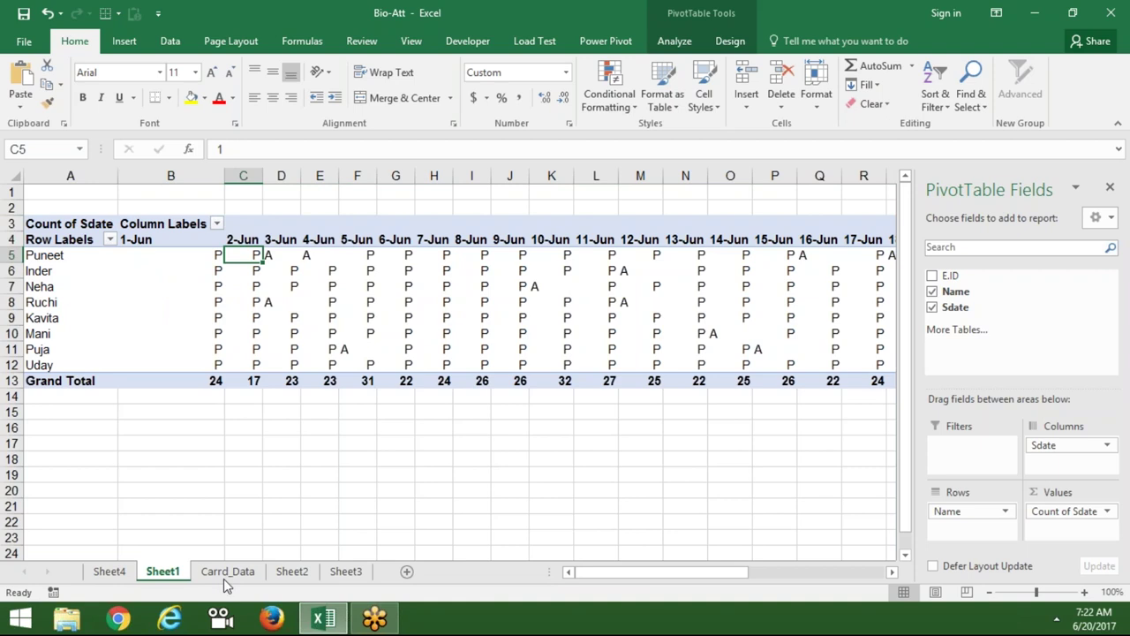
Look over Carrd_Data, then return to Sheet2 and select cell A2 in the IN/OUT data.
left_click(225, 572)
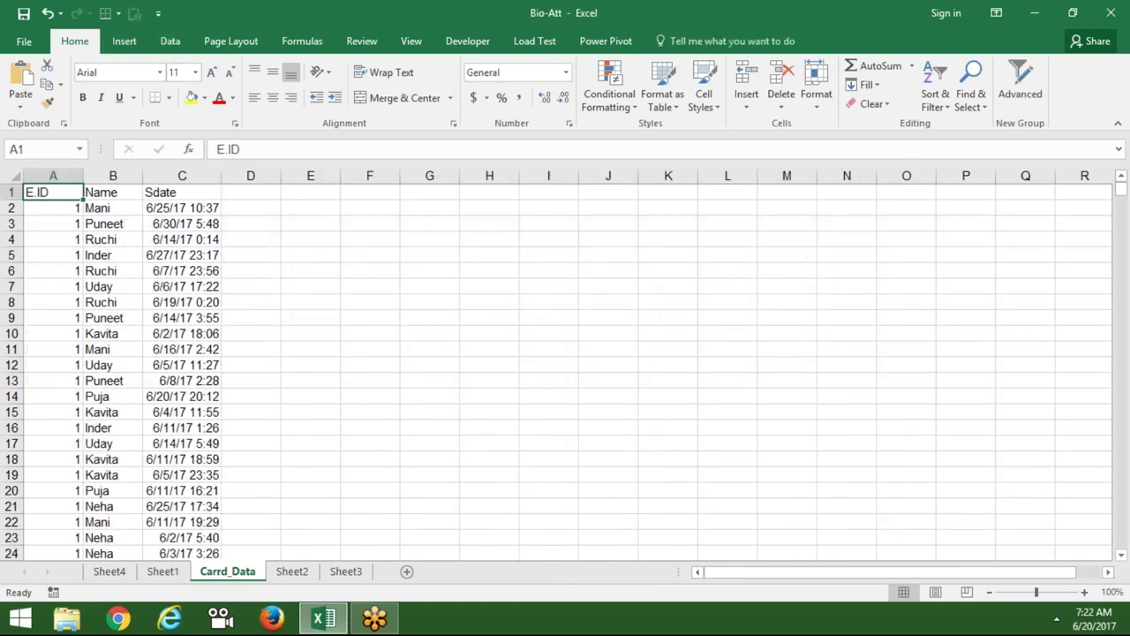
left_click(294, 572)
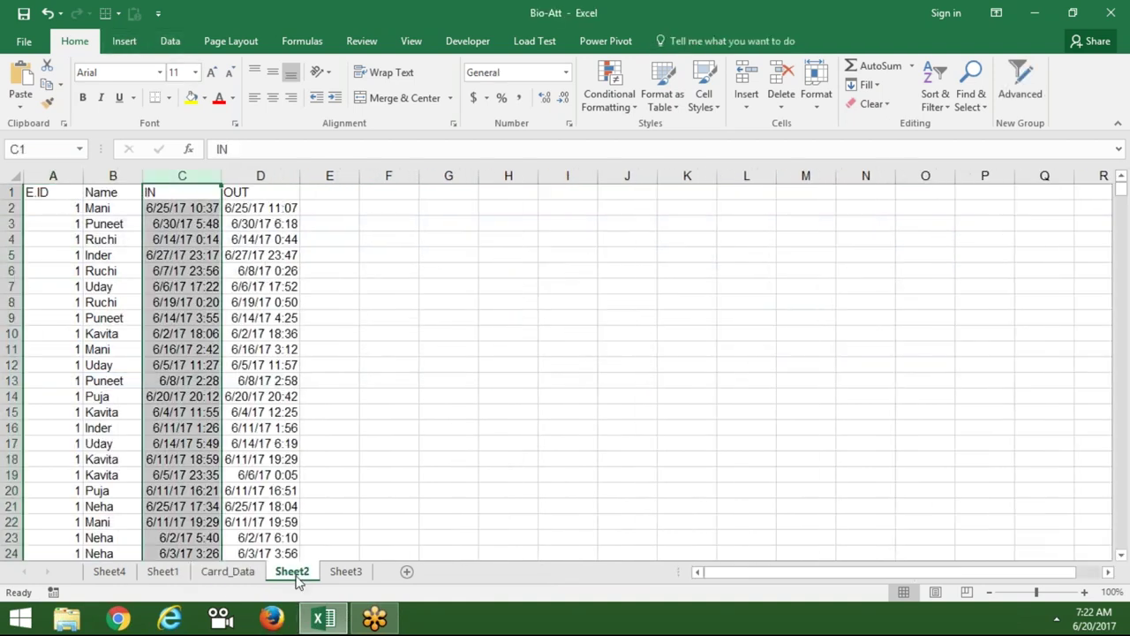
left_click(86, 222)
left_click(56, 205)
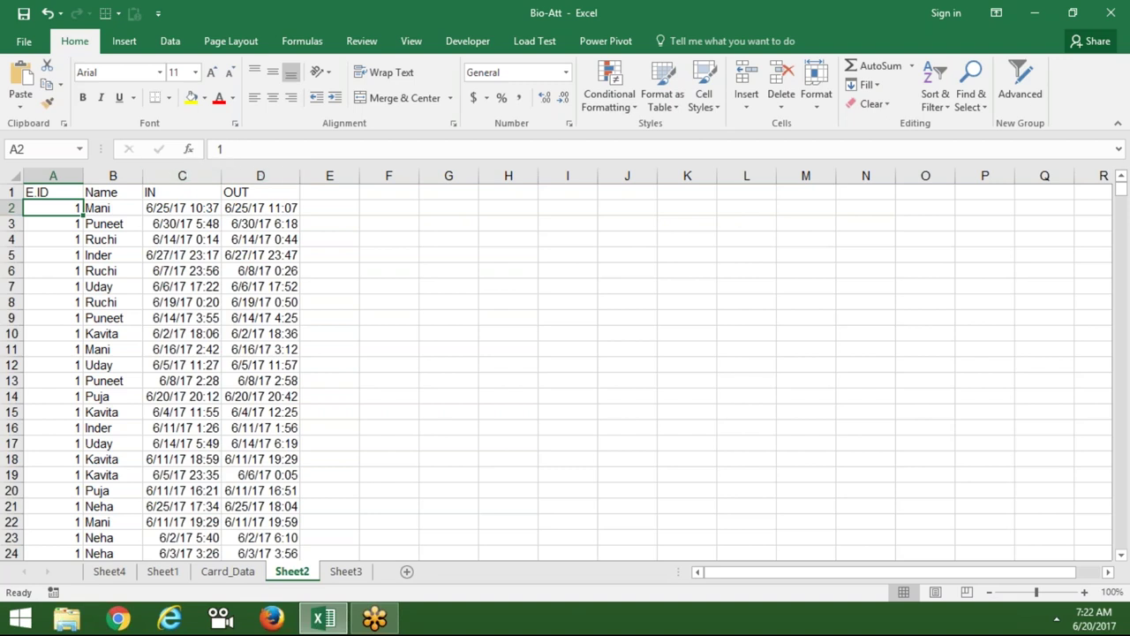
Create a PivotTable on new Sheet5 from the IN/OUT data, with Name as rows and IN as columns.
left_click(124, 42)
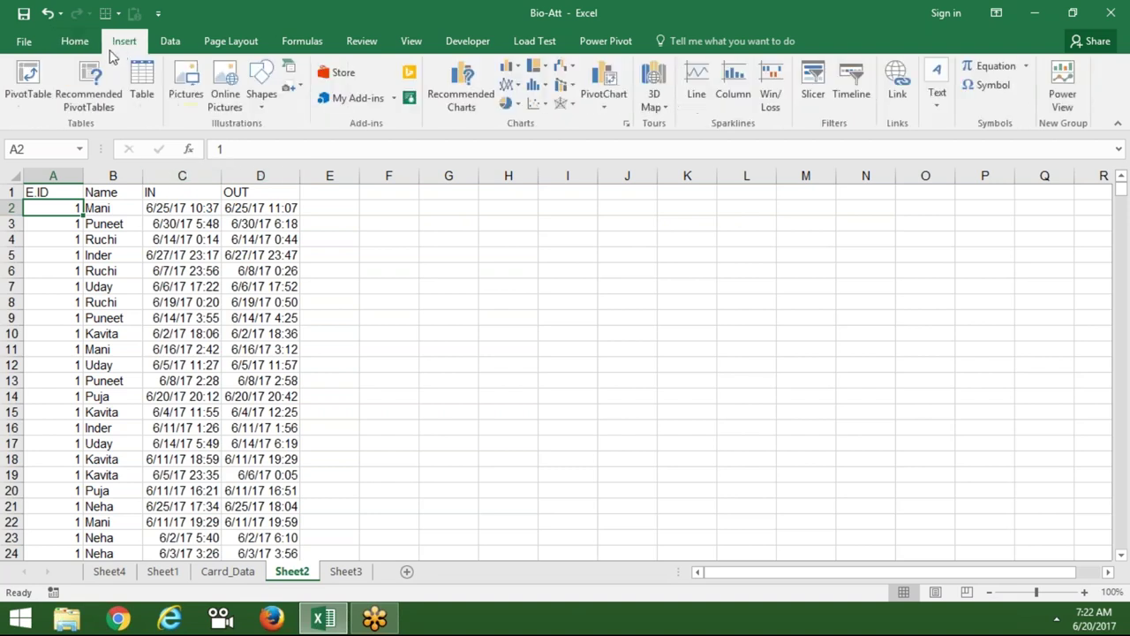
left_click(28, 82)
left_click(364, 528)
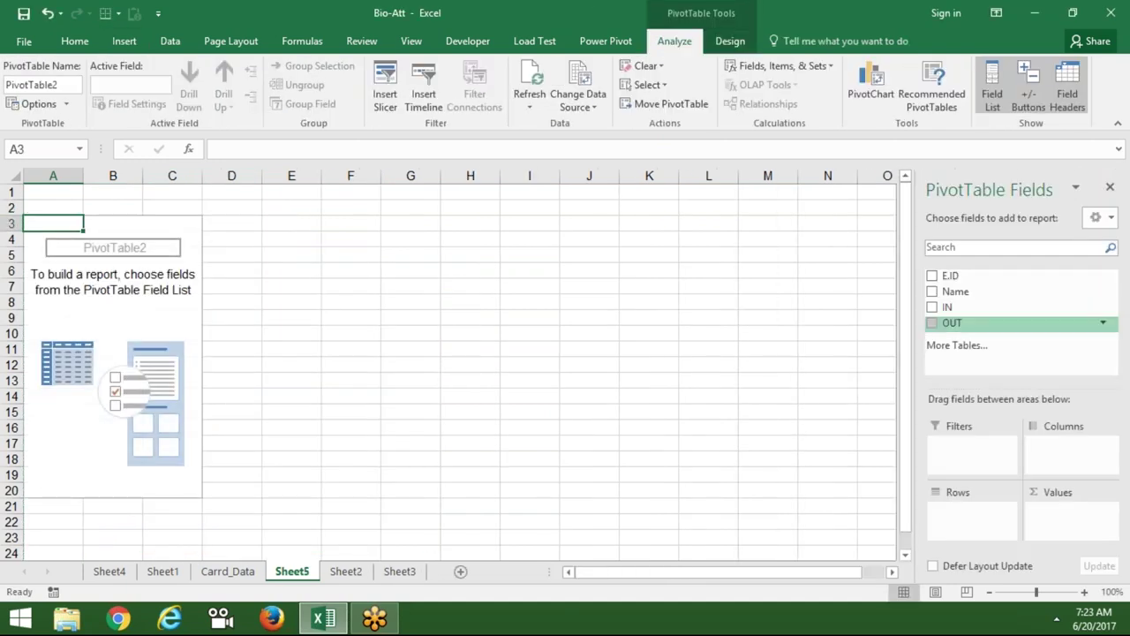
left_click(954, 291)
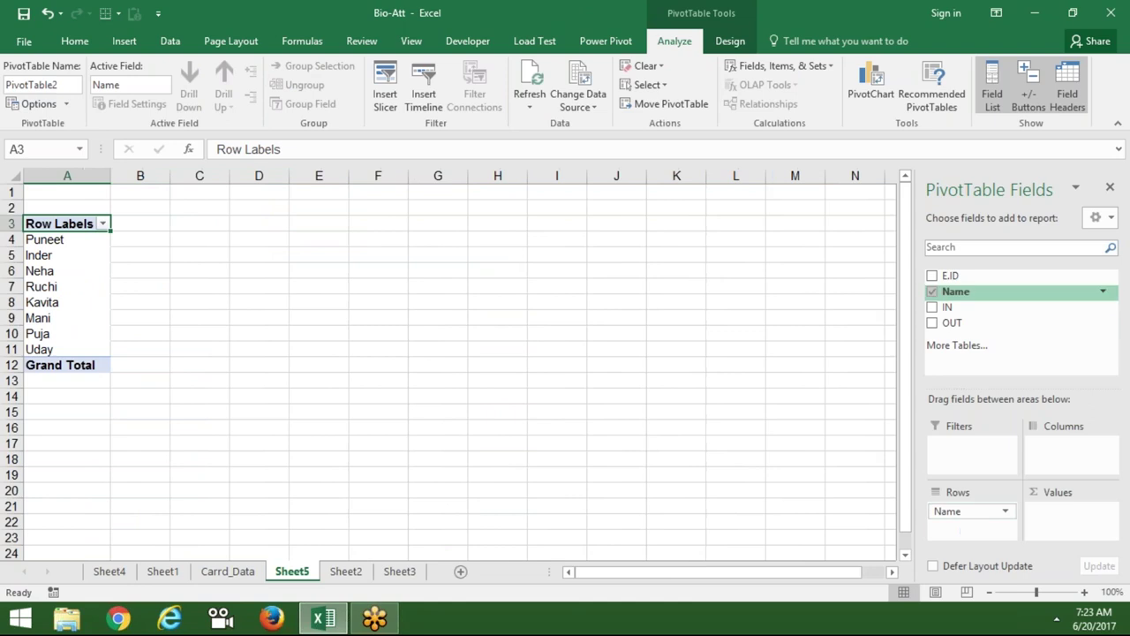
left_click_drag(1068, 450, 1072, 472)
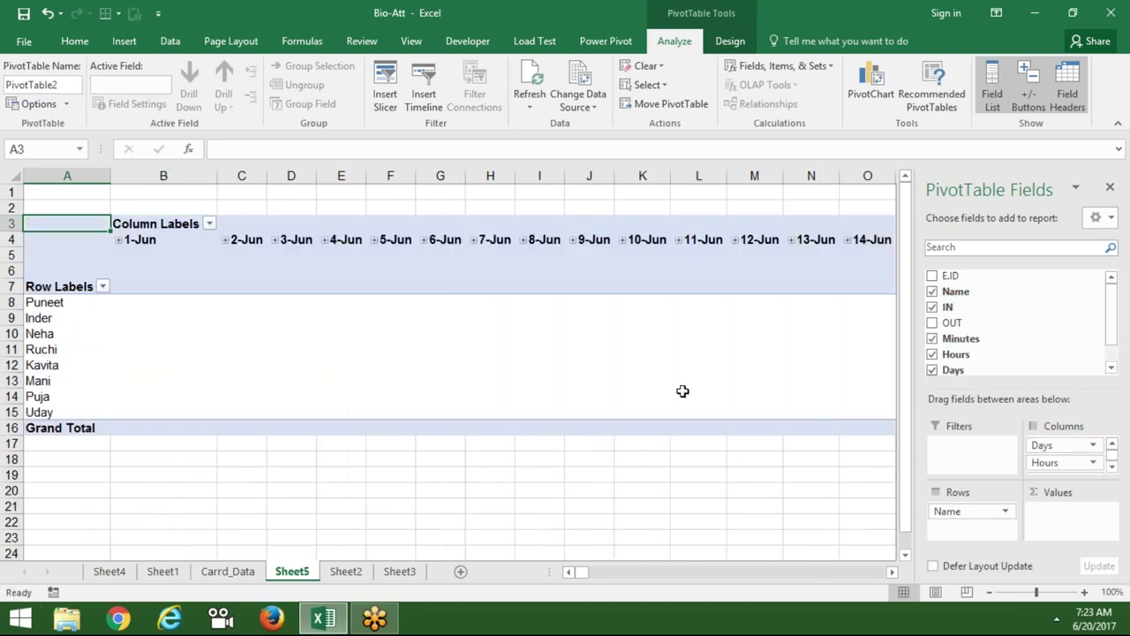
Group the IN date columns by Days only, clearing Hours, Seconds and Minutes.
left_click(140, 241)
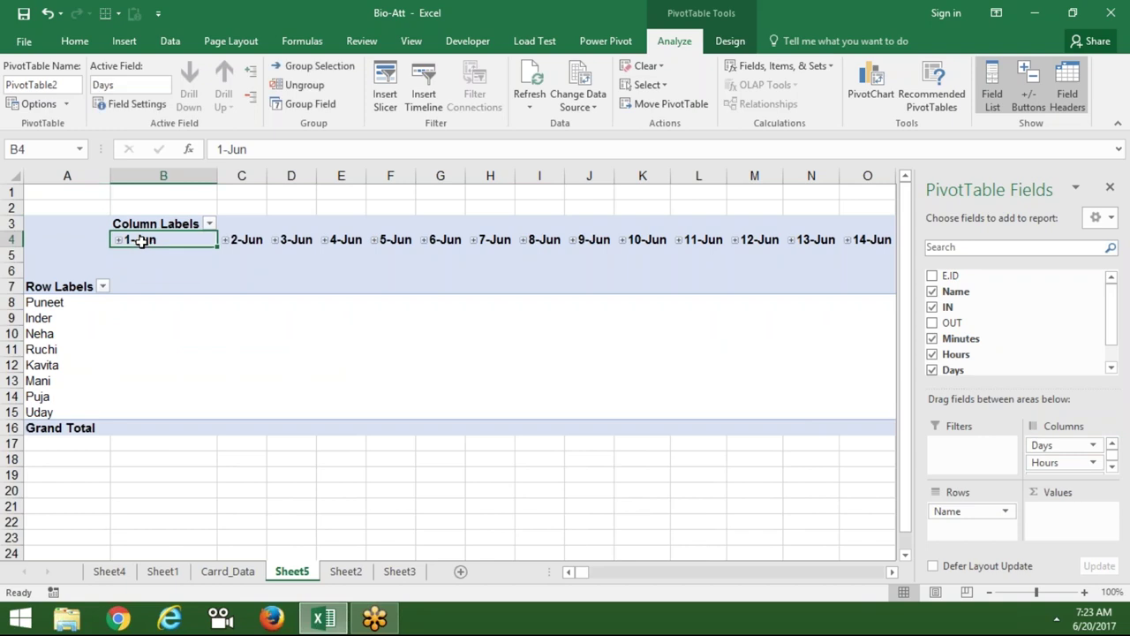
right_click(140, 241)
left_click(203, 402)
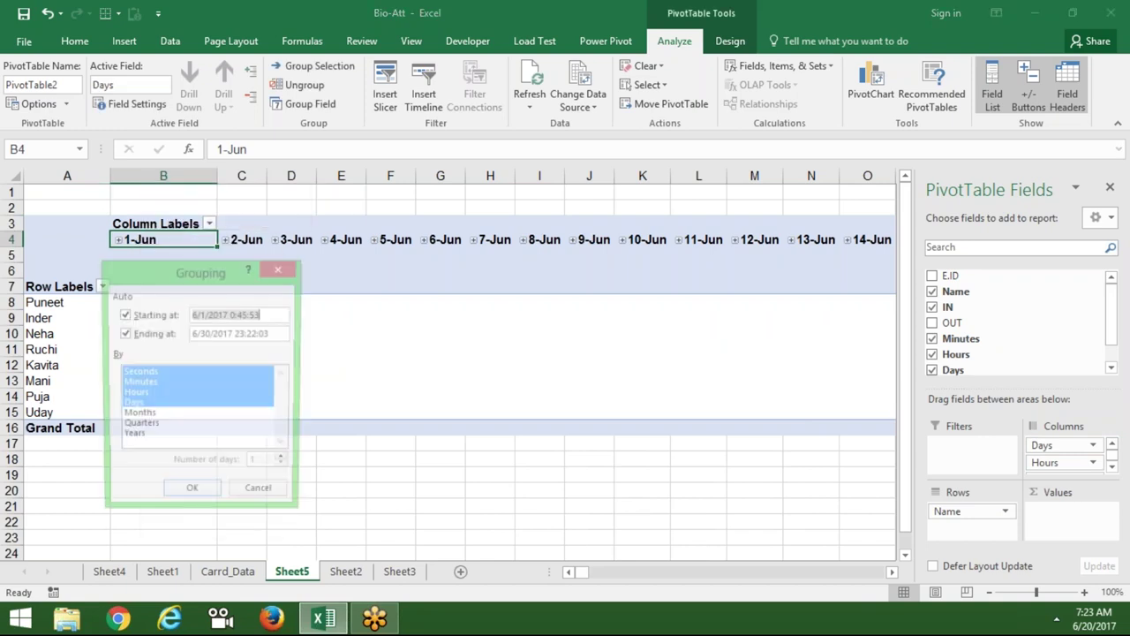
left_click(151, 399)
left_click(151, 374)
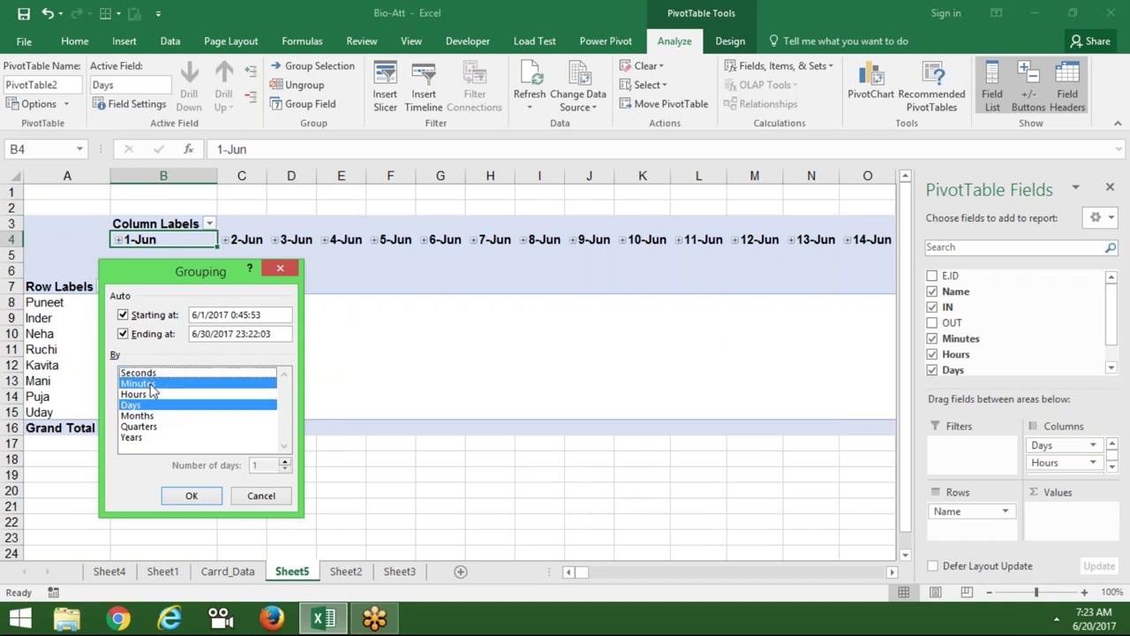
left_click(152, 385)
left_click(192, 496)
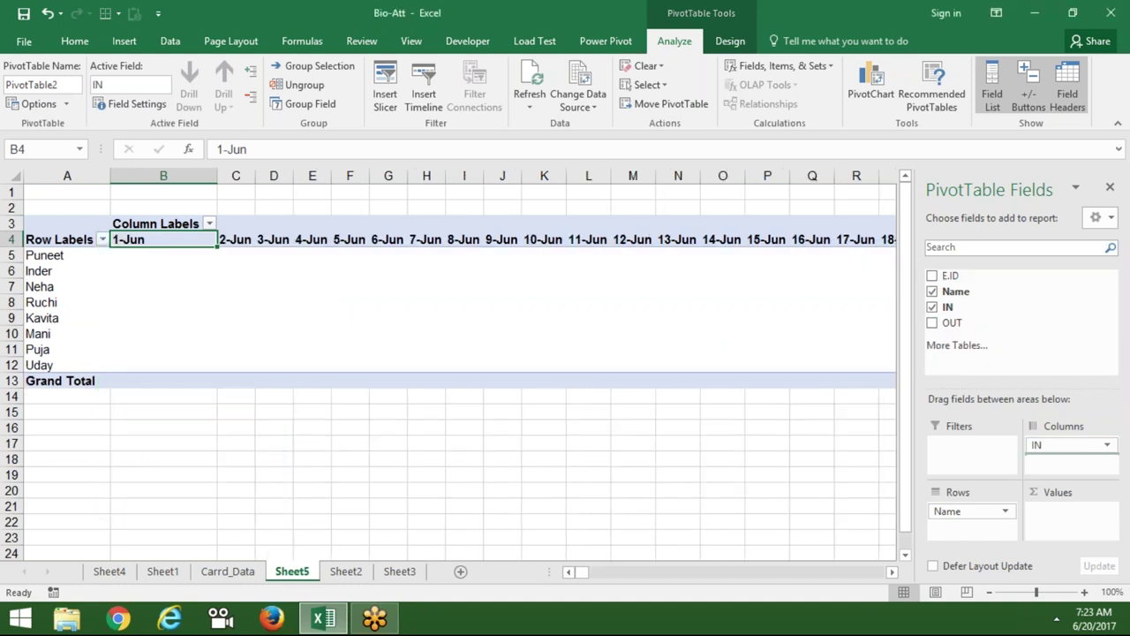
Add IN and OUT as values and summarize IN by Min for each day's first entry.
left_click_drag(947, 306, 1068, 512)
mouse_move(952, 322)
left_mouse_down()
mouse_move(1122, 558)
mouse_move(1072, 528)
left_mouse_up()
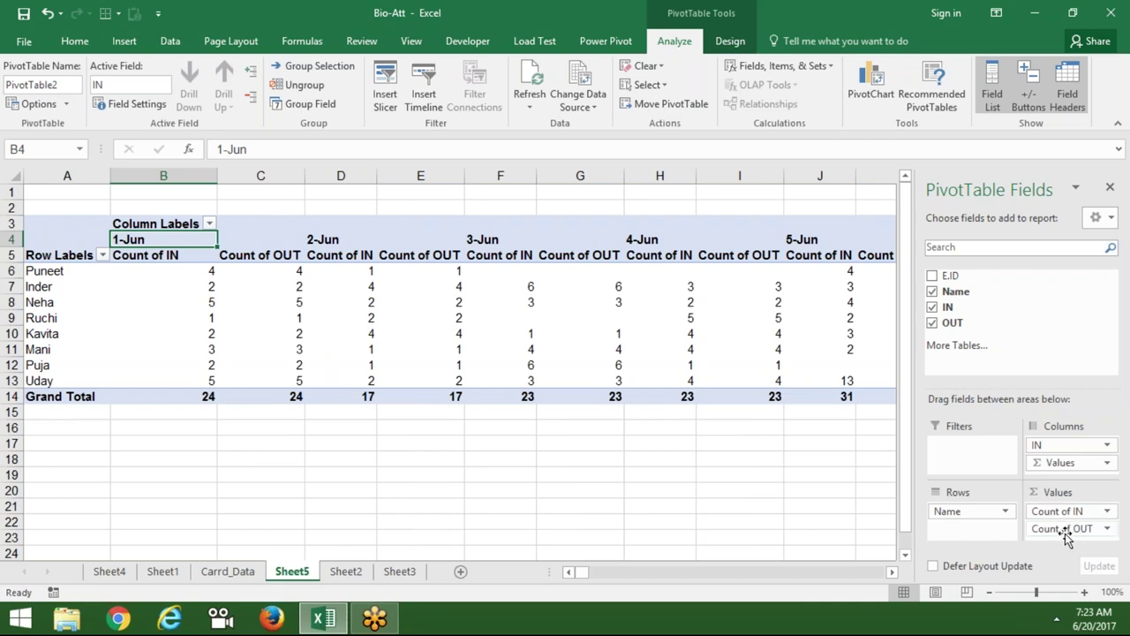
left_click(1106, 512)
left_click(1050, 493)
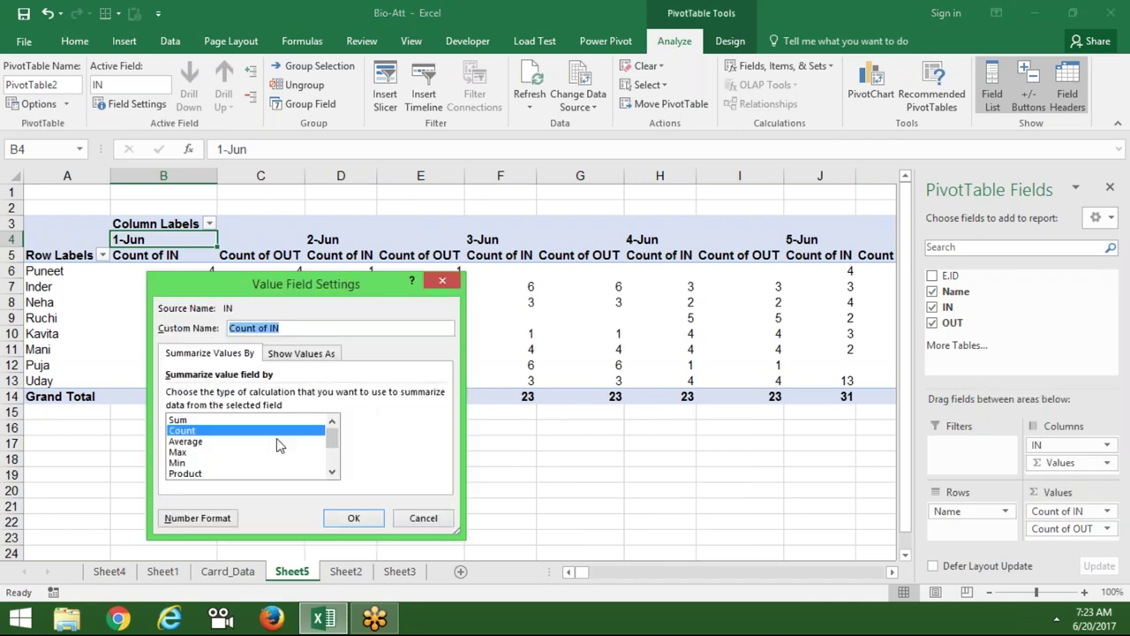
left_click(240, 463)
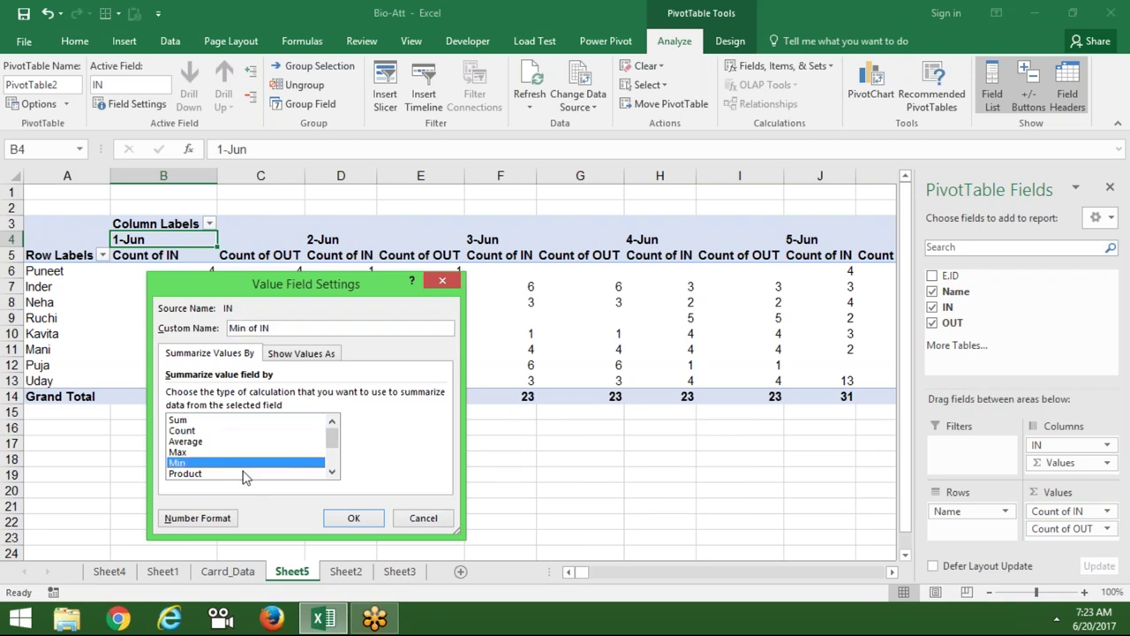
left_click(347, 521)
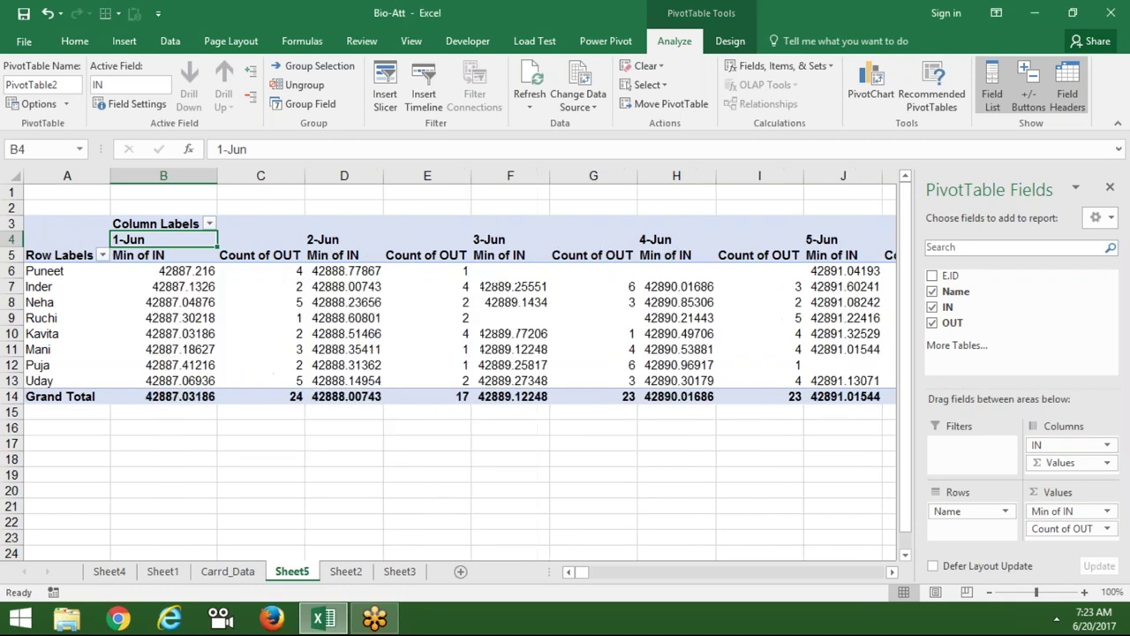
Change the Count of OUT value to Max of OUT.
left_click(1105, 528)
left_click(1052, 509)
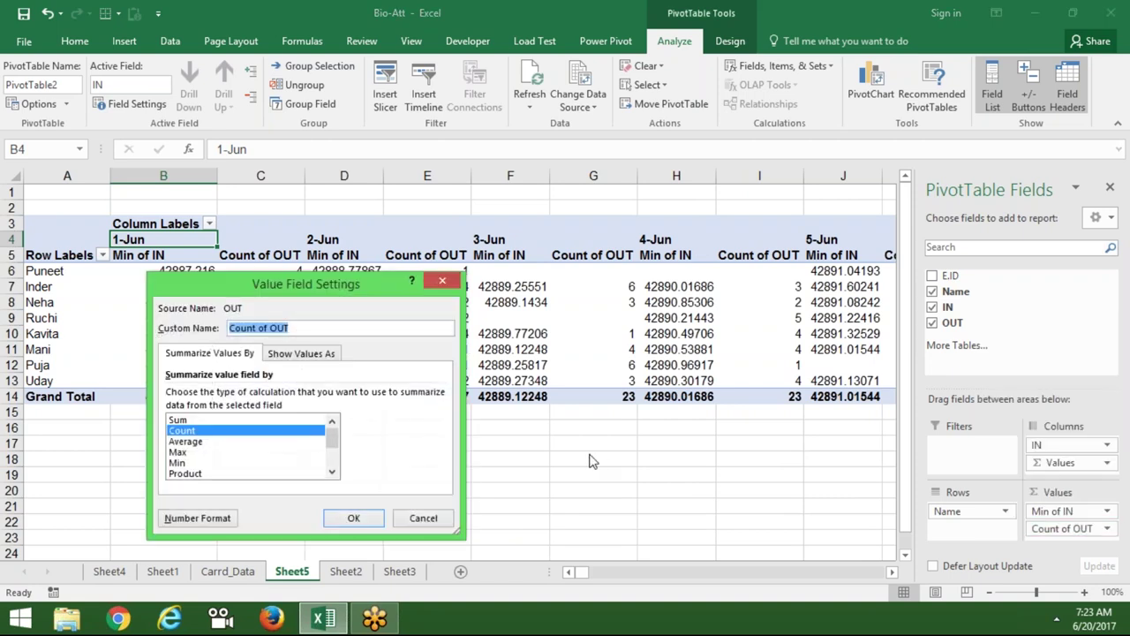
left_click(179, 452)
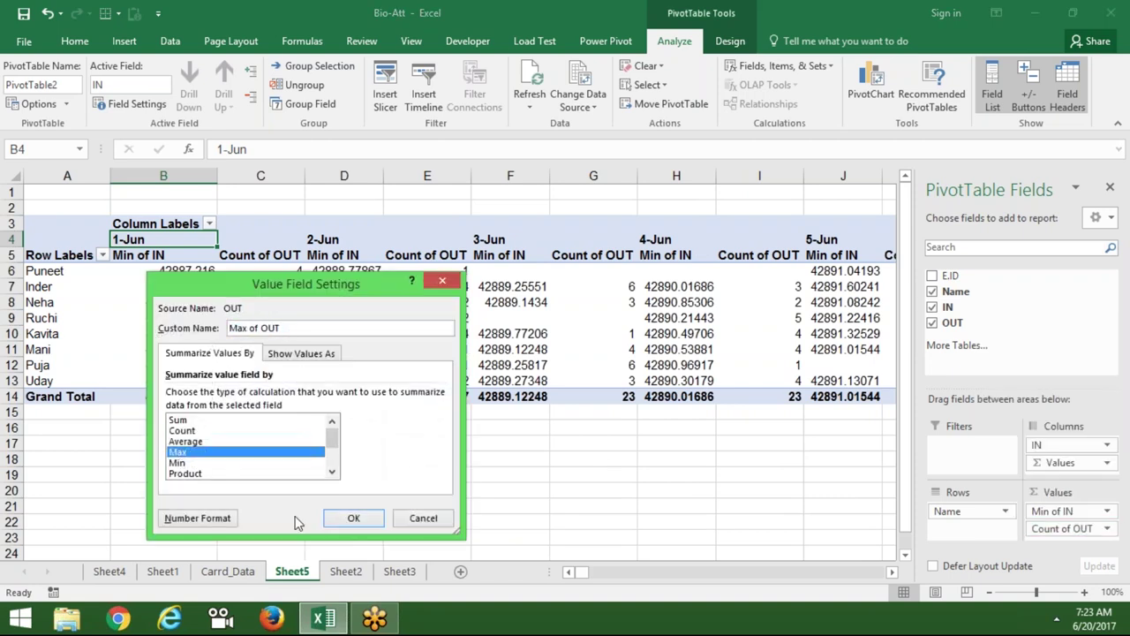
left_click(353, 517)
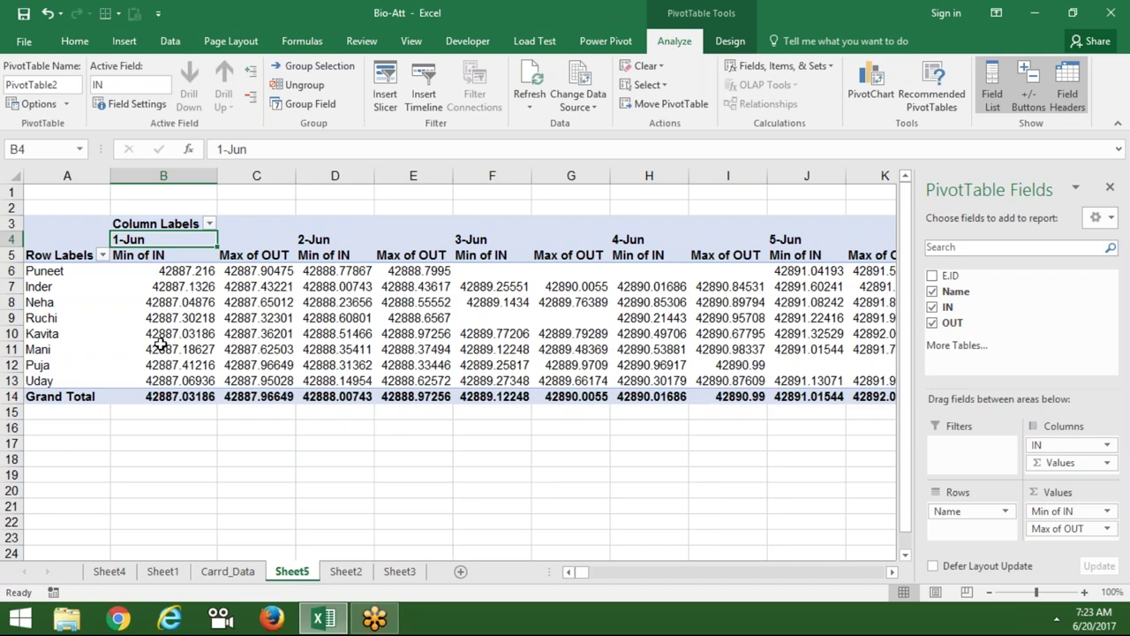
Select the pivot values B6:BJ13 and apply the time format with Ctrl+Shift+@.
left_click(163, 284)
left_click_drag(164, 271, 892, 280)
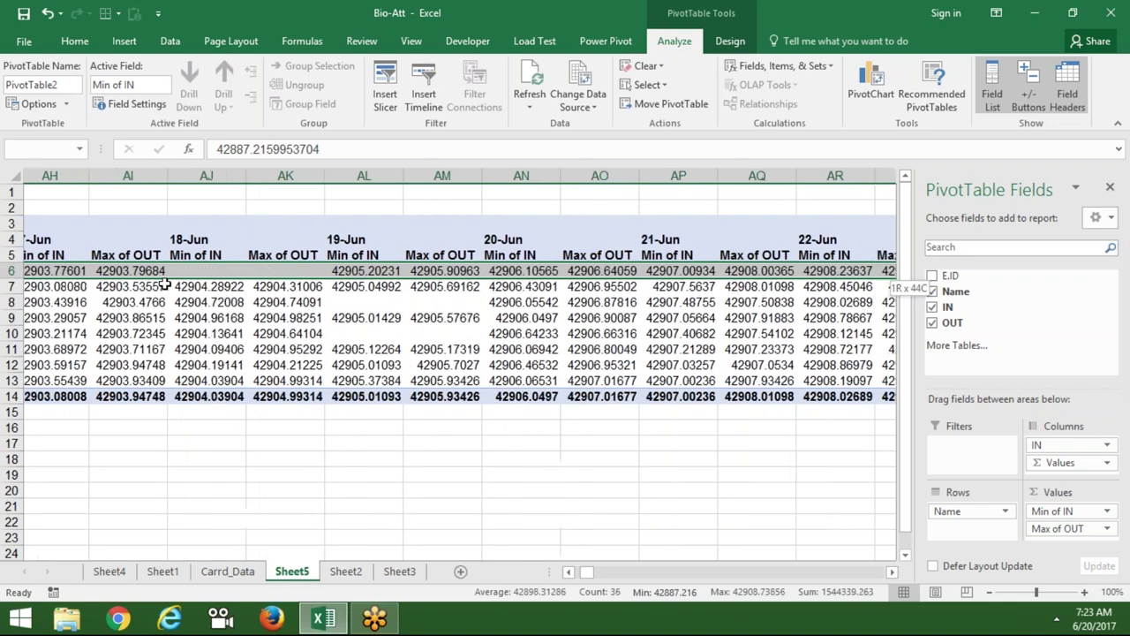
left_click_drag(892, 280, 827, 280)
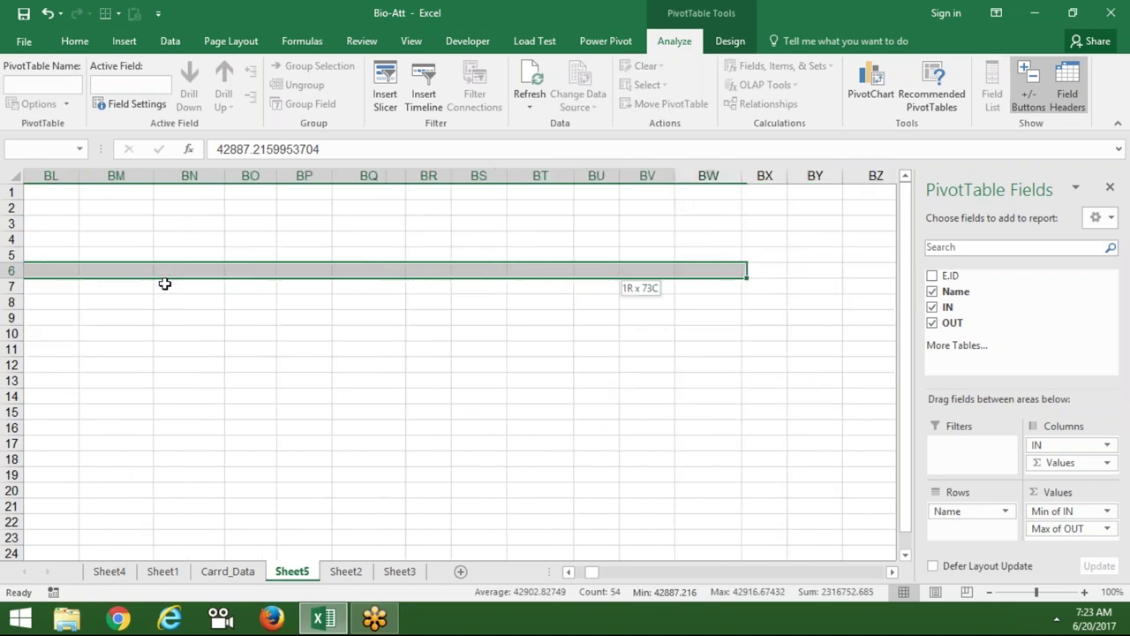
left_click_drag(165, 284, 774, 325)
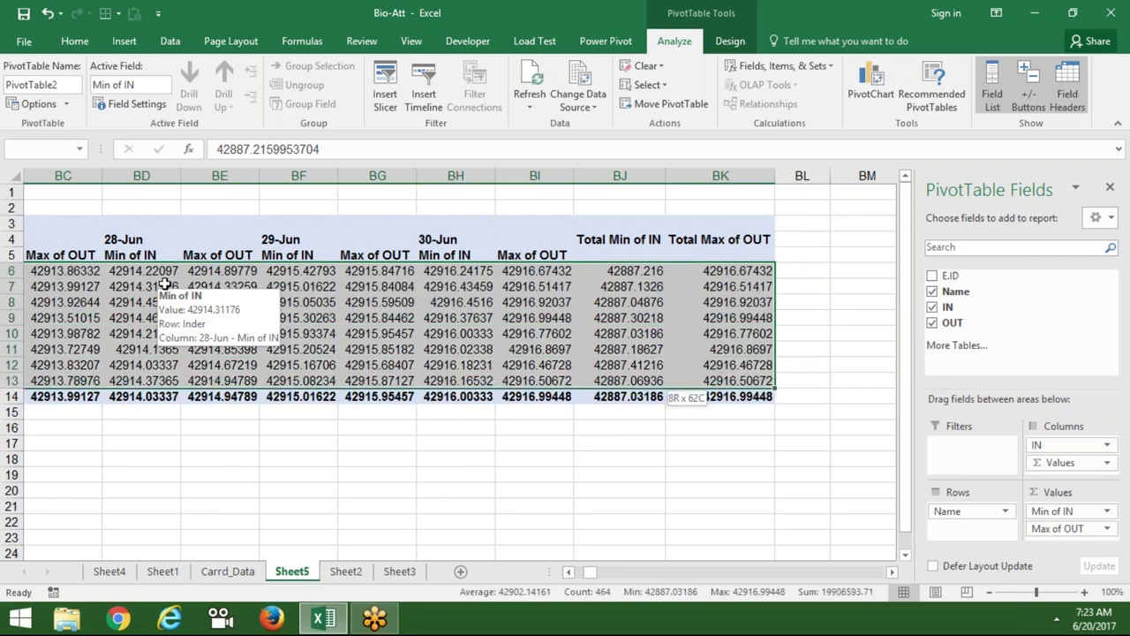
left_click_drag(774, 335, 664, 386)
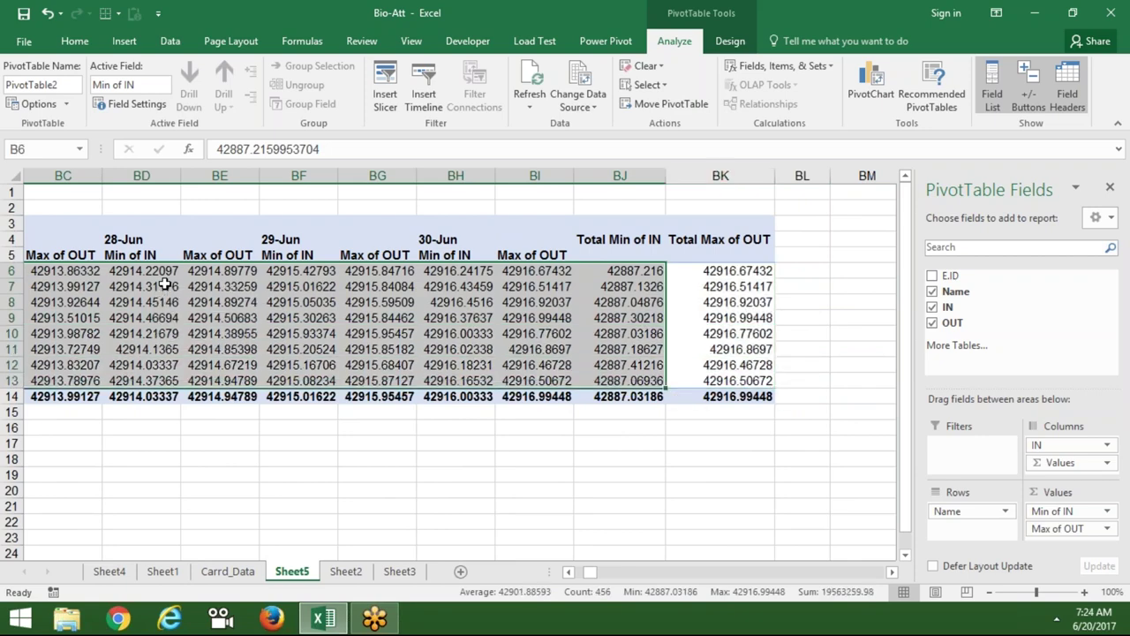
key("ctrl+shift+2")
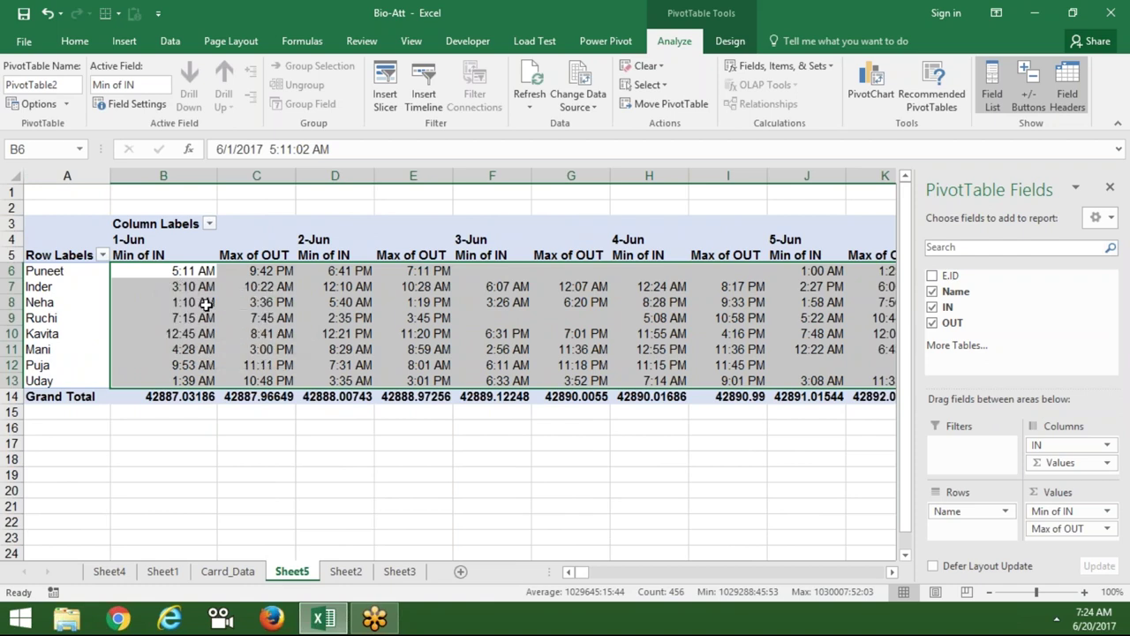
Set the Sheet5 pivot's PivotTable Options so empty cells display 'A'.
right_click(205, 303)
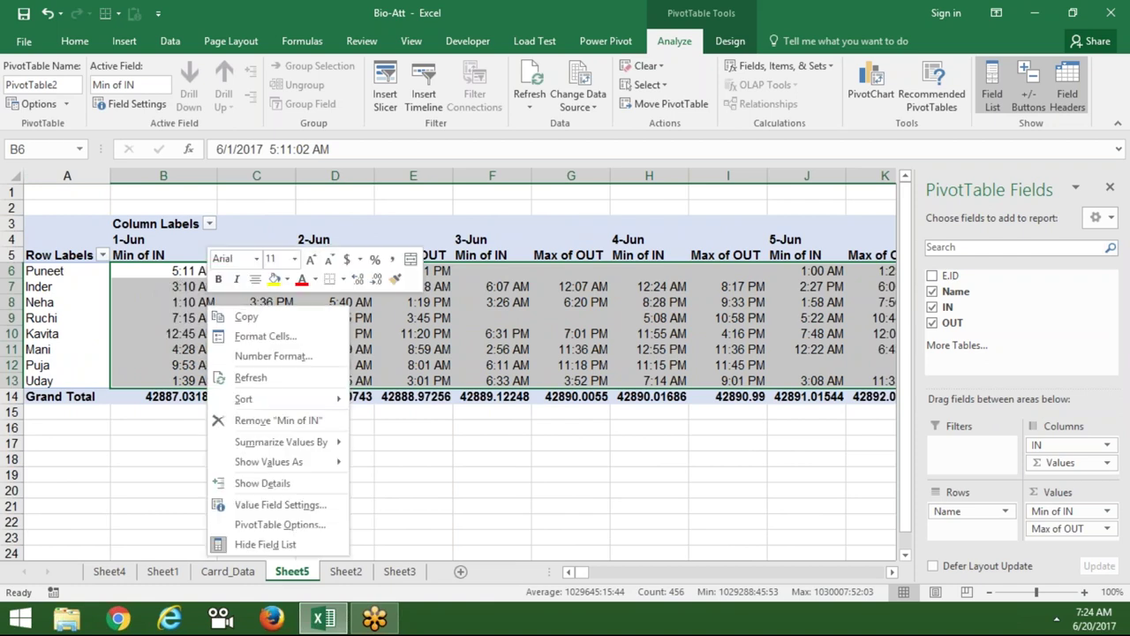
left_click(256, 522)
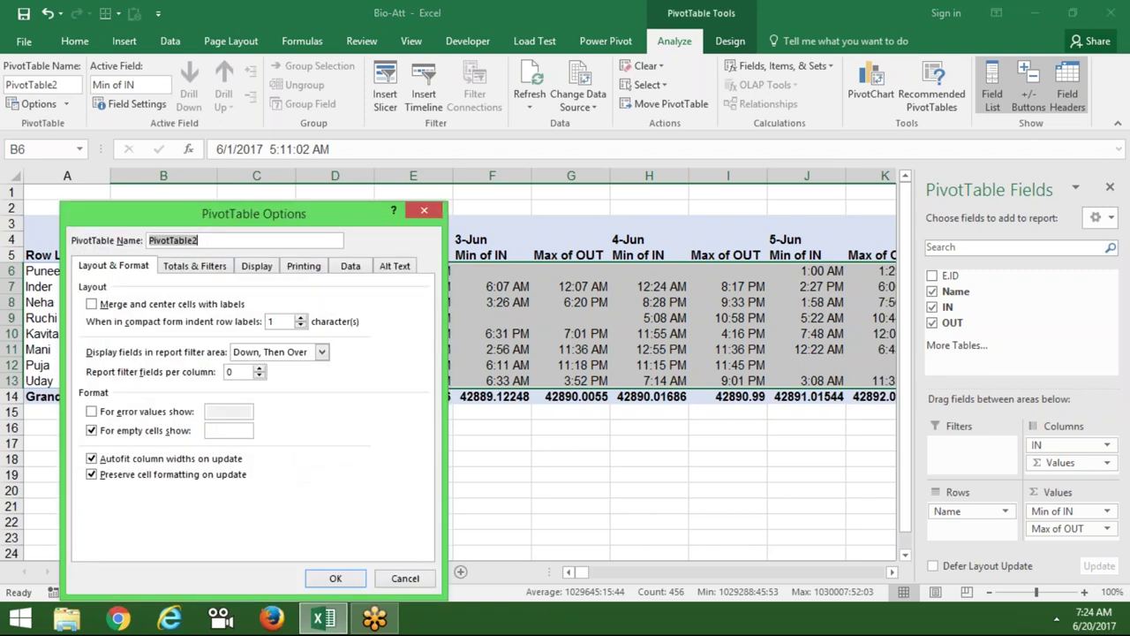
type("A")
left_click(335, 578)
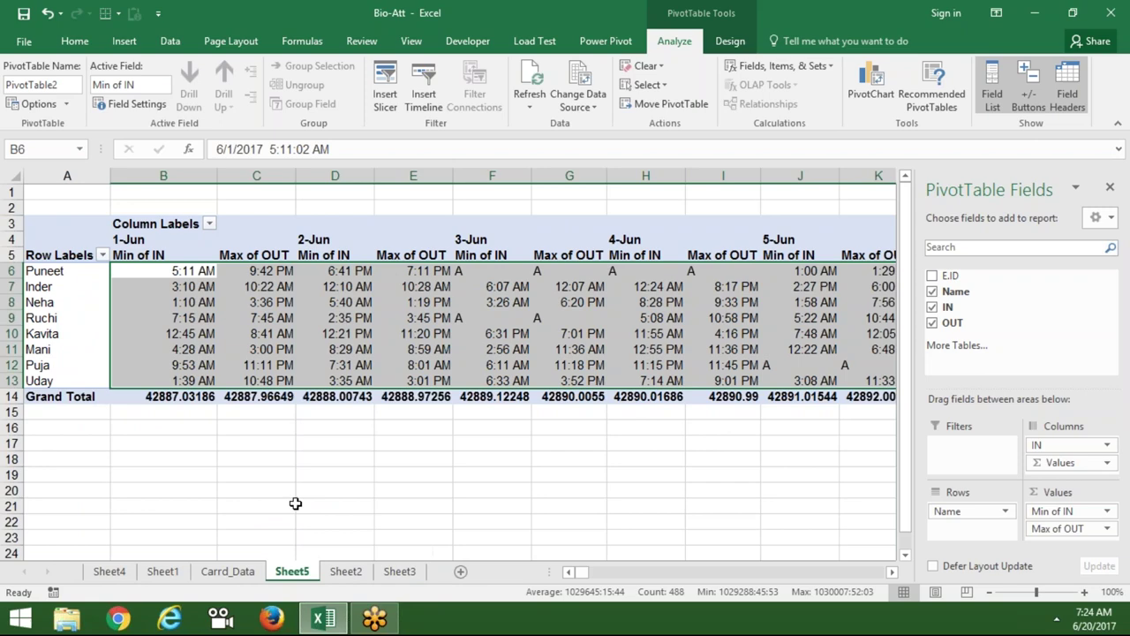
left_click(295, 504)
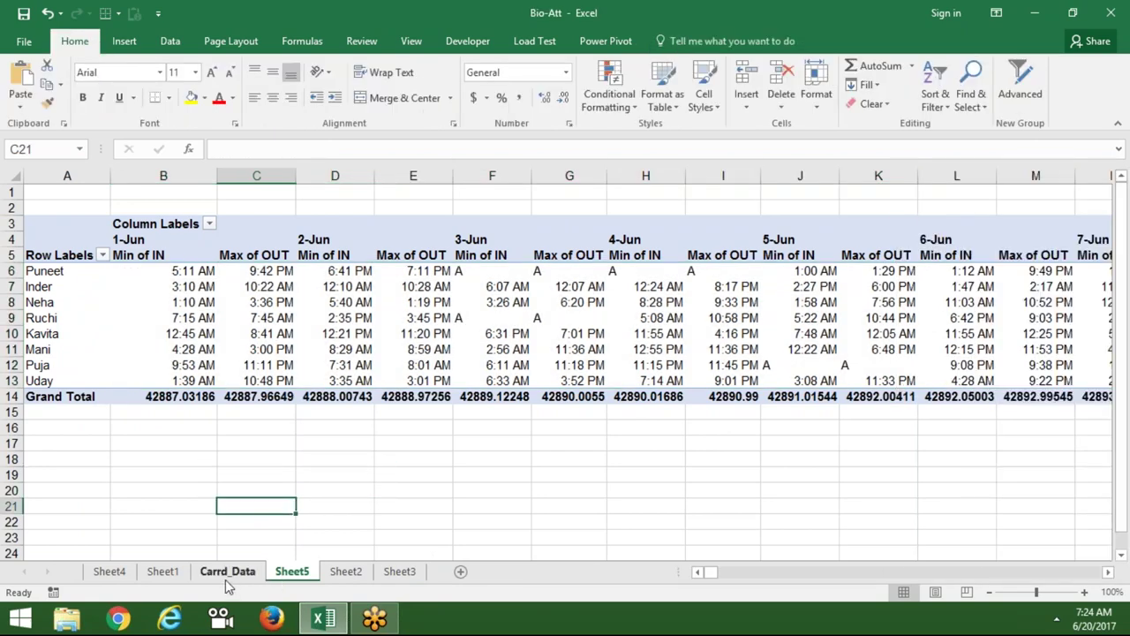
Insert a PivotTable from the Carrd_Data sheet onto a new worksheet.
left_click(255, 578)
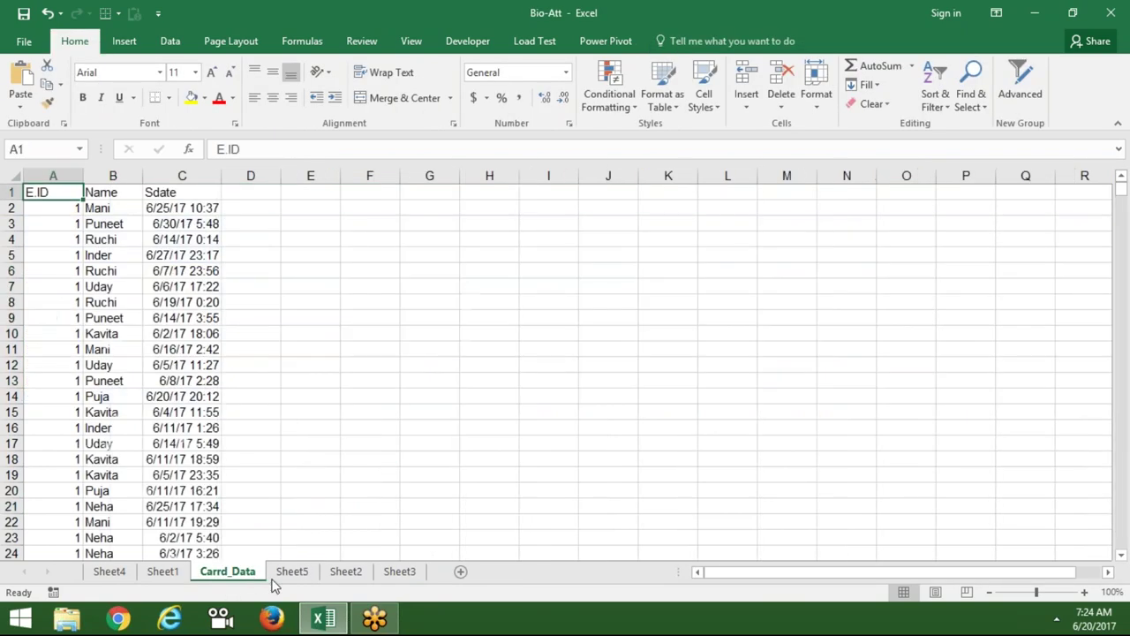
left_click(305, 578)
left_click(351, 578)
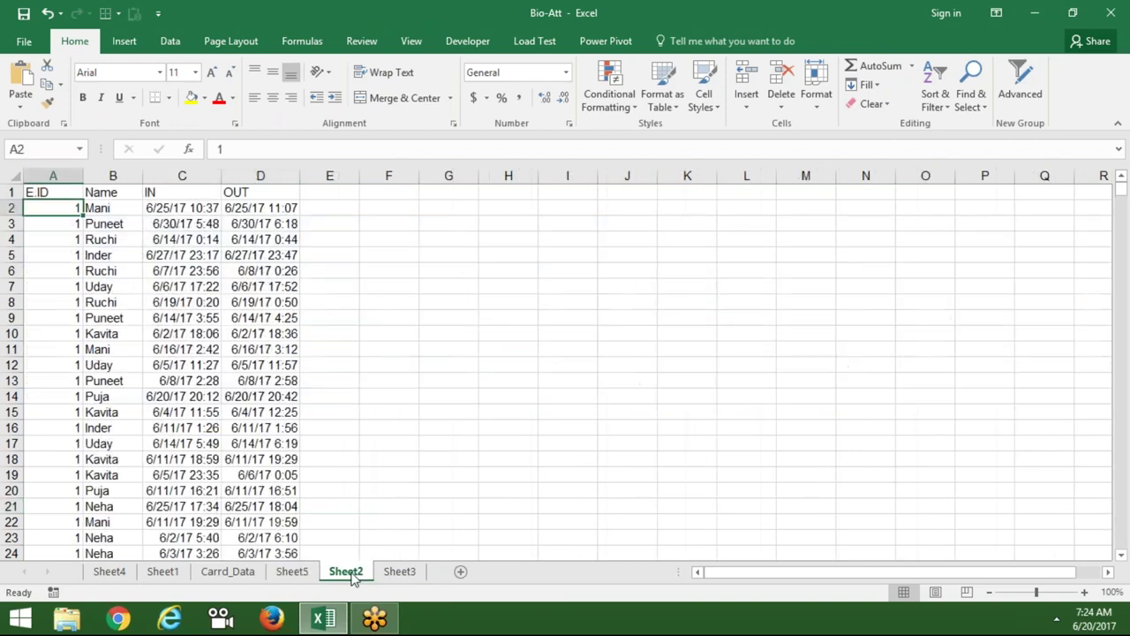
left_click(236, 572)
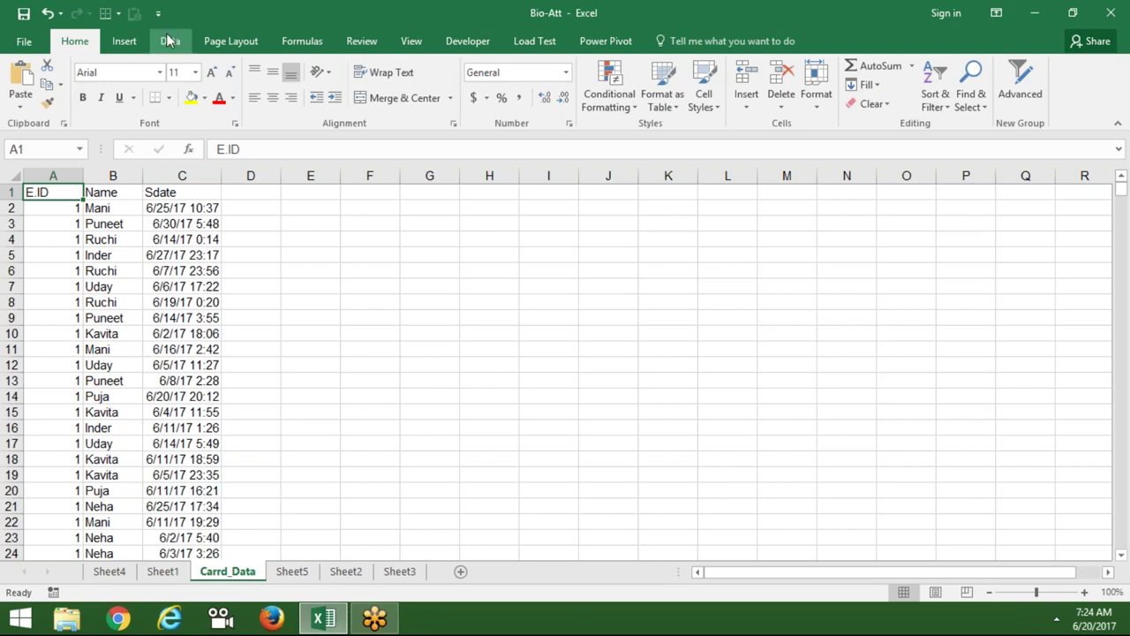
left_click(124, 42)
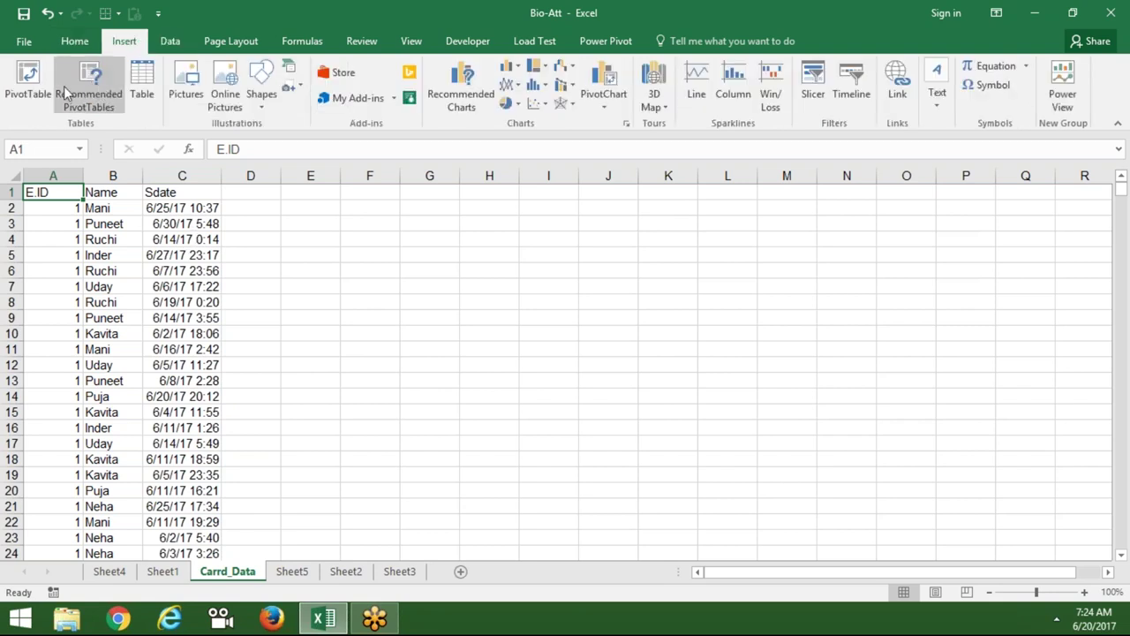
left_click(27, 81)
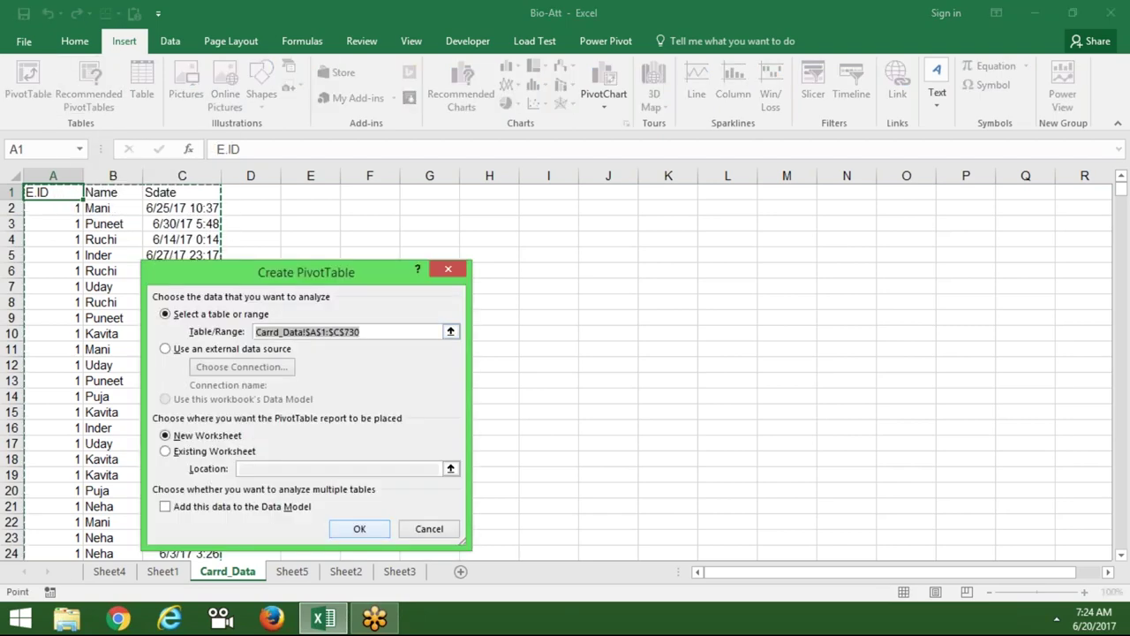
left_click(362, 530)
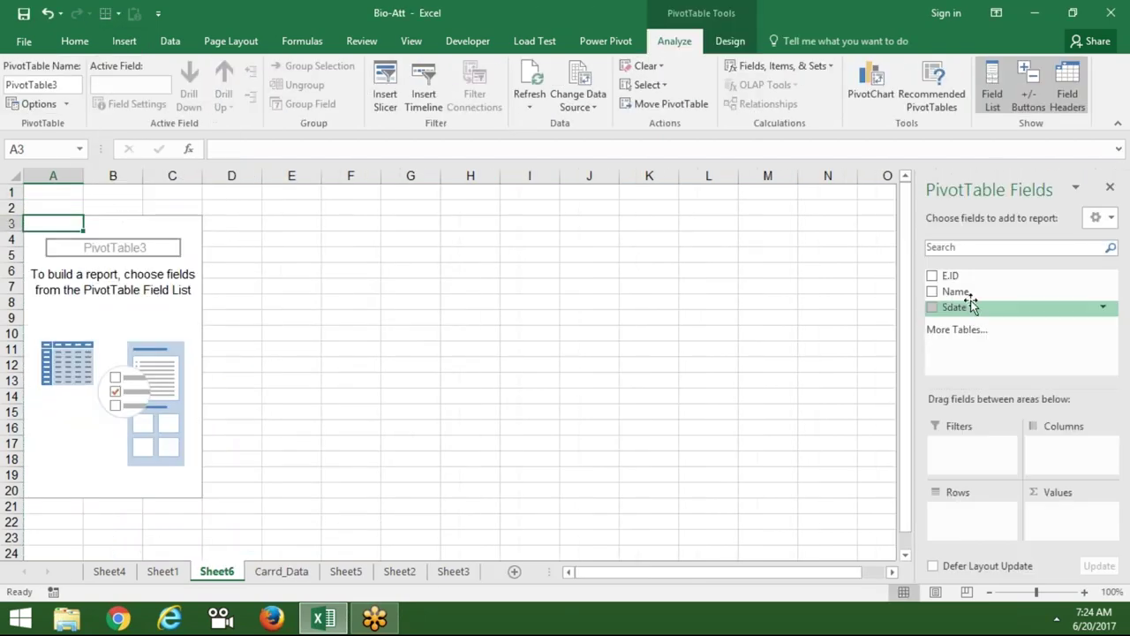
Add Name and Sdate, group Sdate by Days, and count Sdate in Values.
left_click(932, 291)
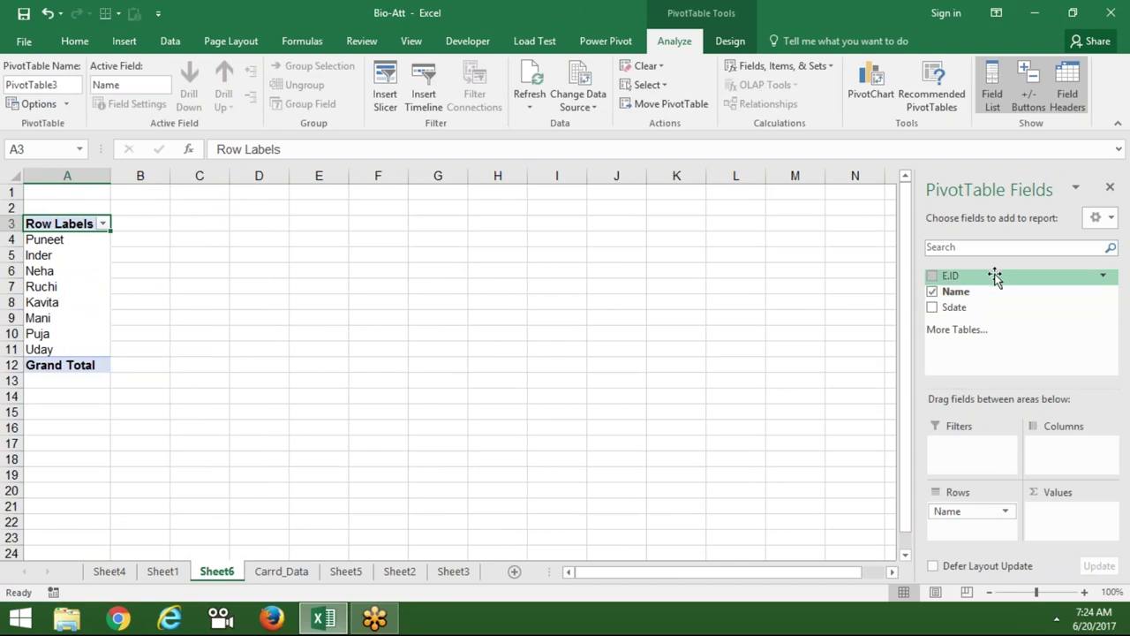
left_click(980, 307)
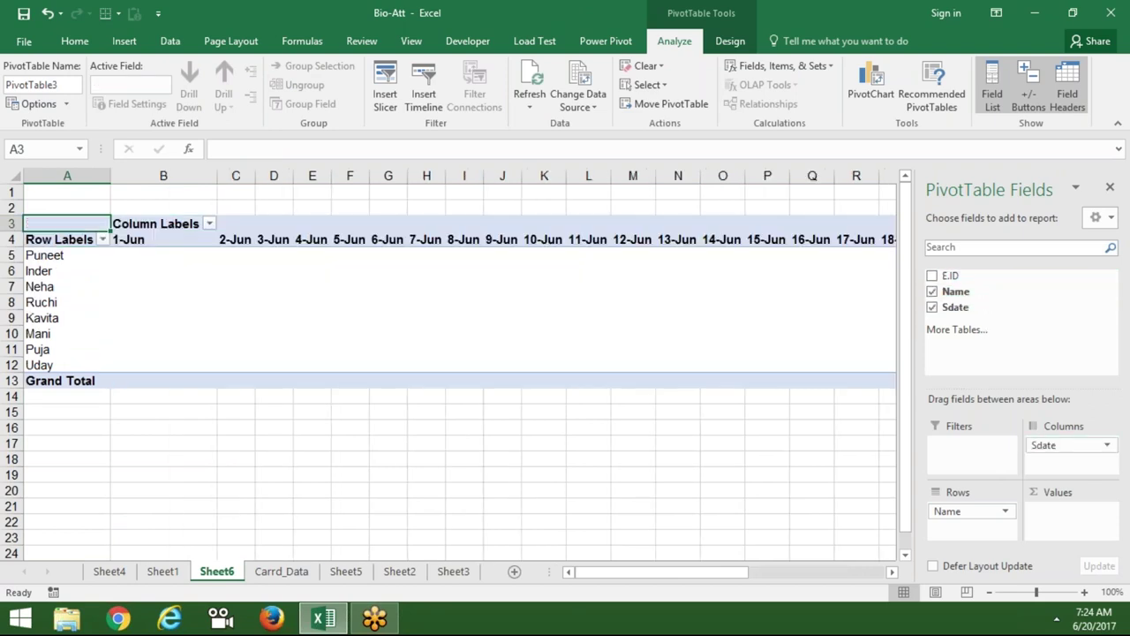
left_click(279, 238)
right_click(282, 245)
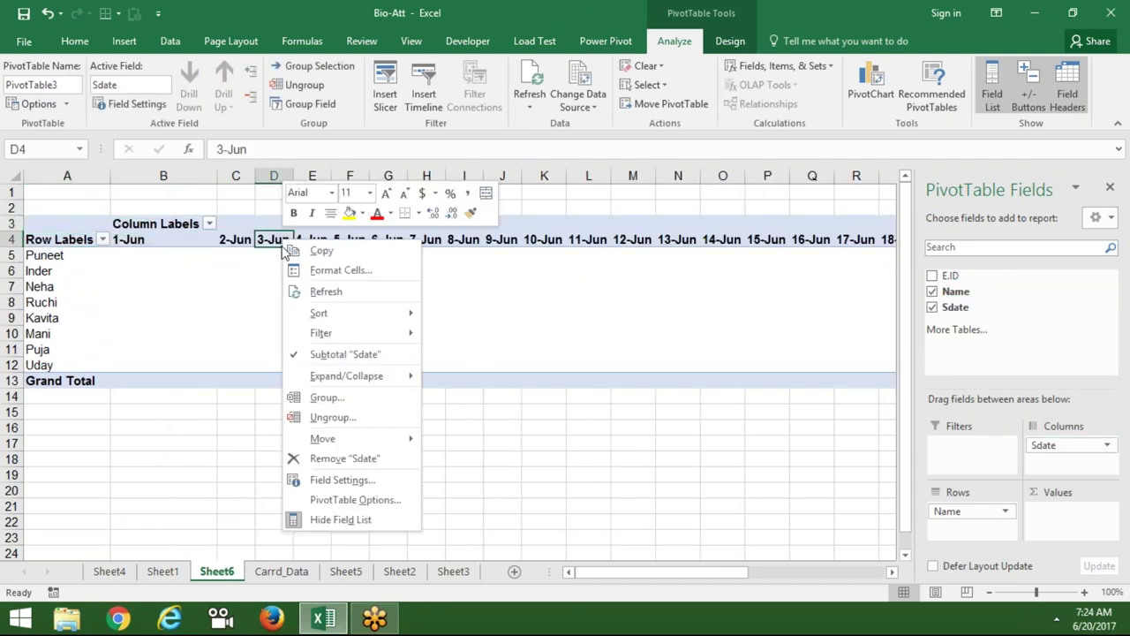
left_click(322, 399)
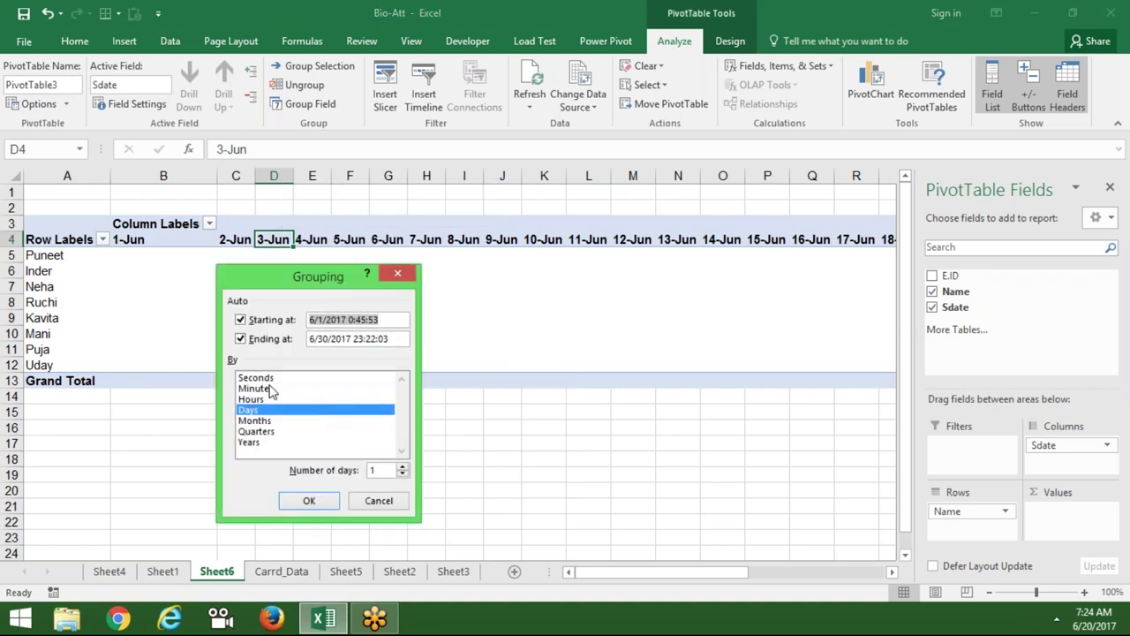
key("Return")
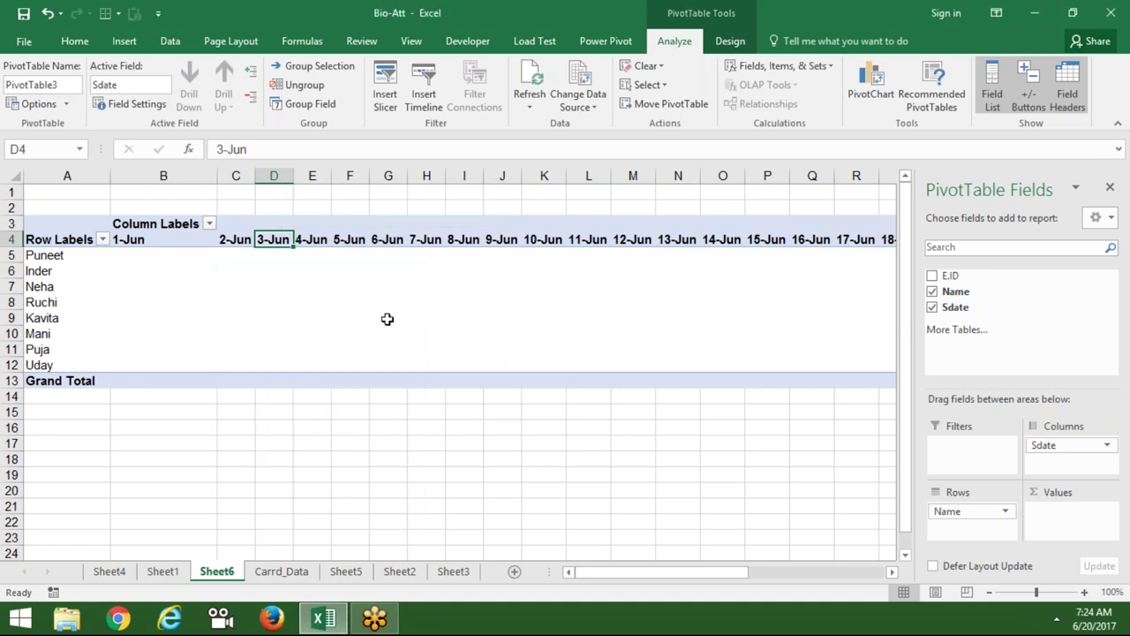
left_click_drag(964, 309, 1070, 512)
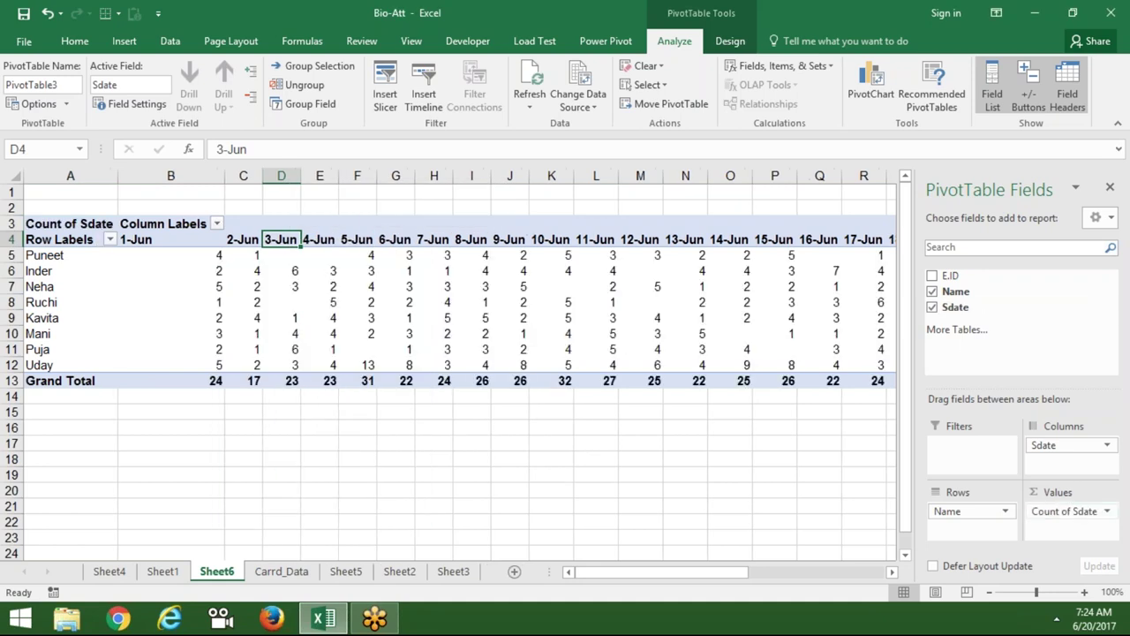
Add Sdate to Values a second time and summarize the first Sdate by Min.
left_click_drag(975, 309, 1070, 527)
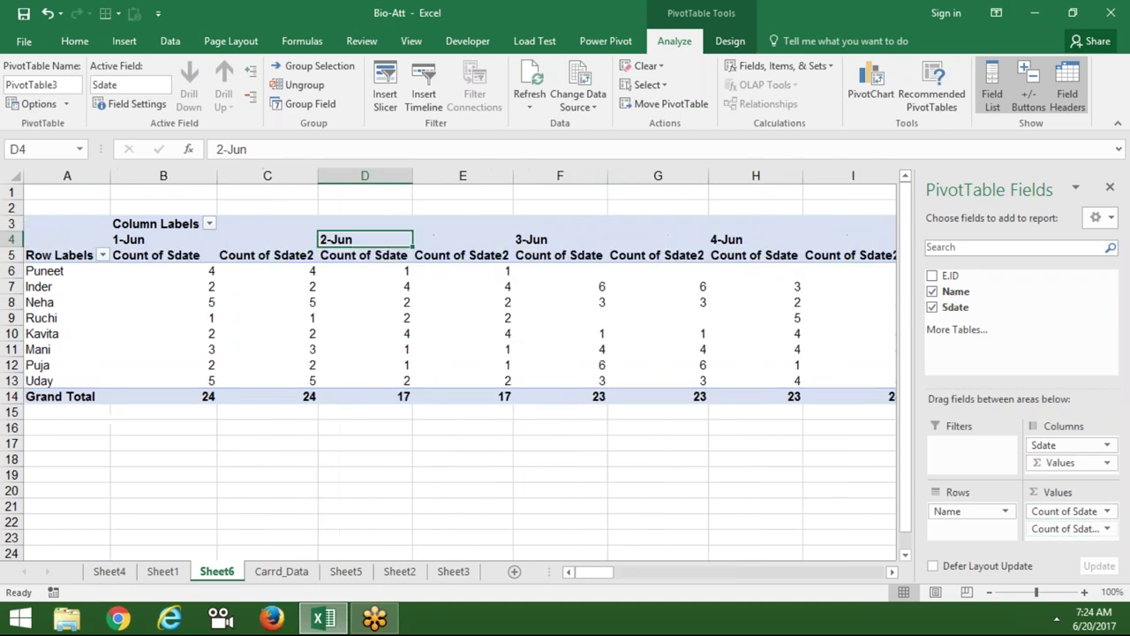
left_click(1079, 511)
left_click(1073, 488)
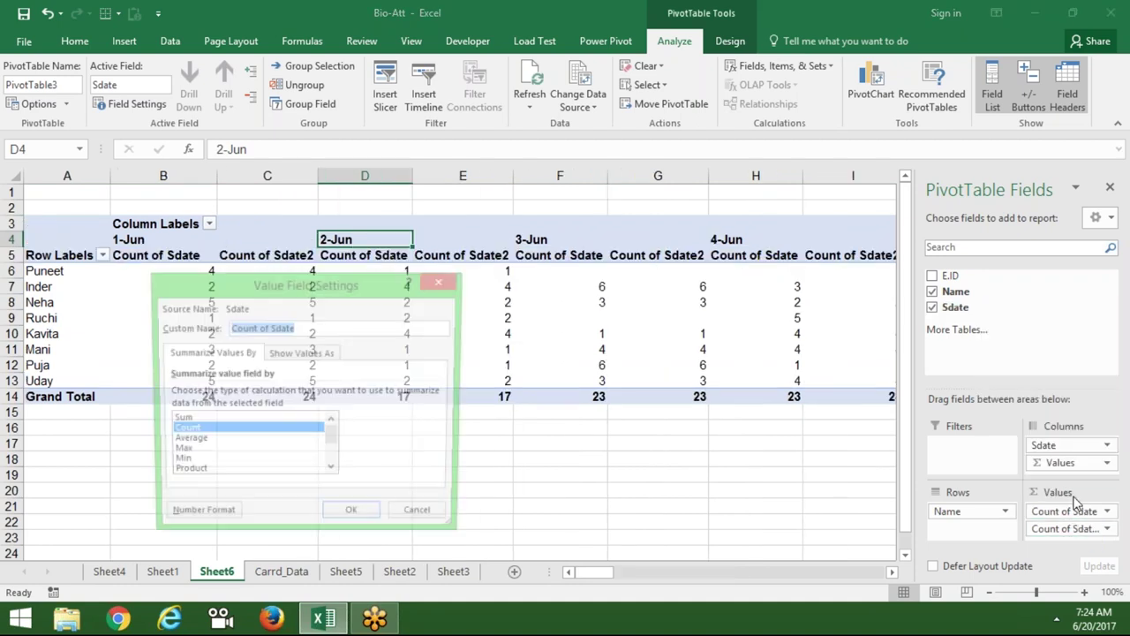
left_click(189, 463)
left_click(353, 517)
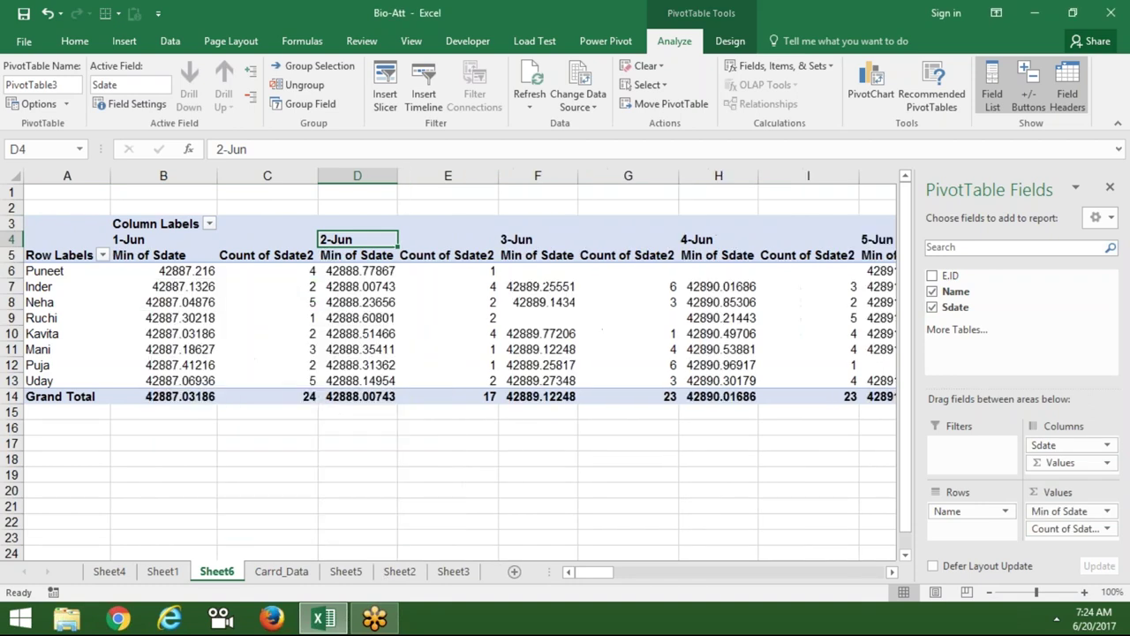
Change the Count of Sdate2 value field to summarize by Max.
left_click(1064, 527)
left_click_drag(1059, 528, 1022, 519)
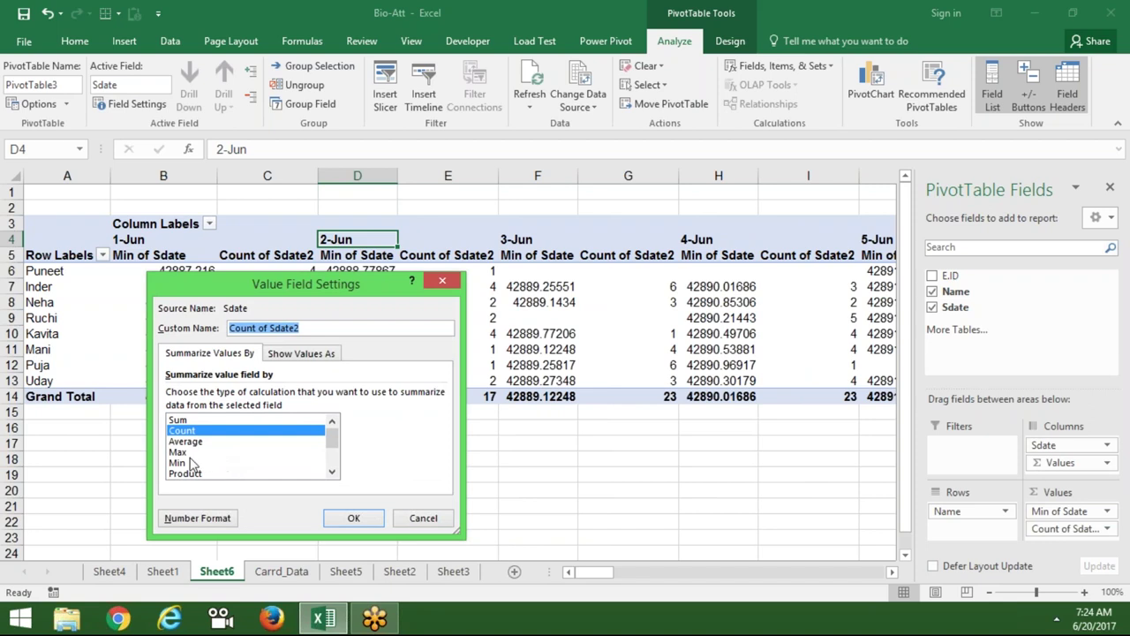
left_click(185, 452)
left_click(353, 518)
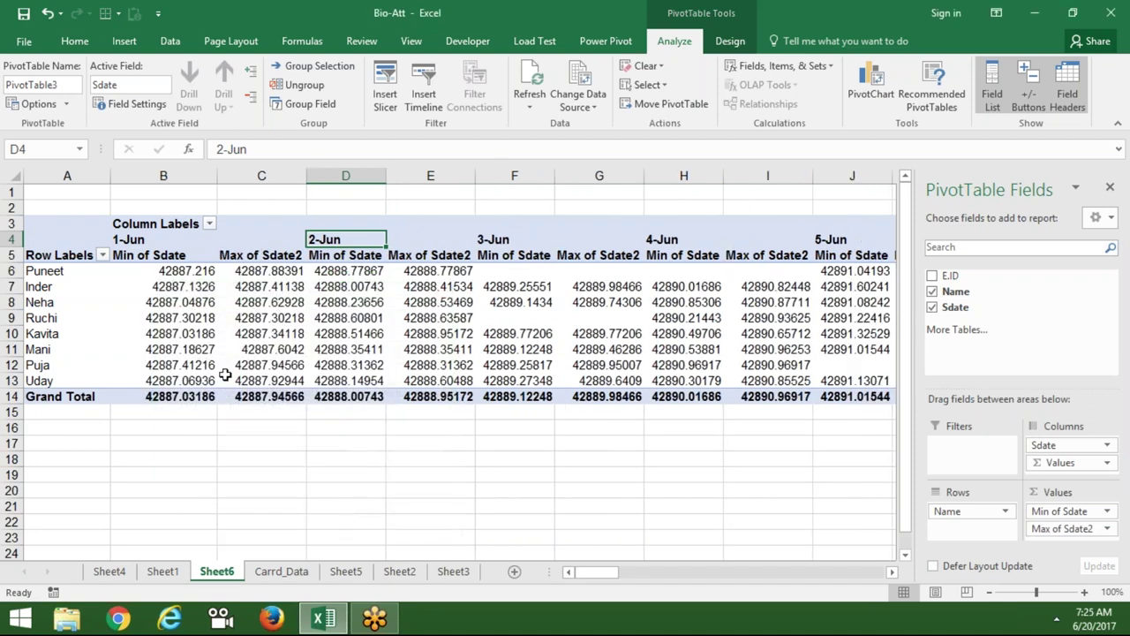
Format the employee Min and Max value cells as clock times like 5:11 AM.
left_click(170, 301)
key("Up")
key("Up")
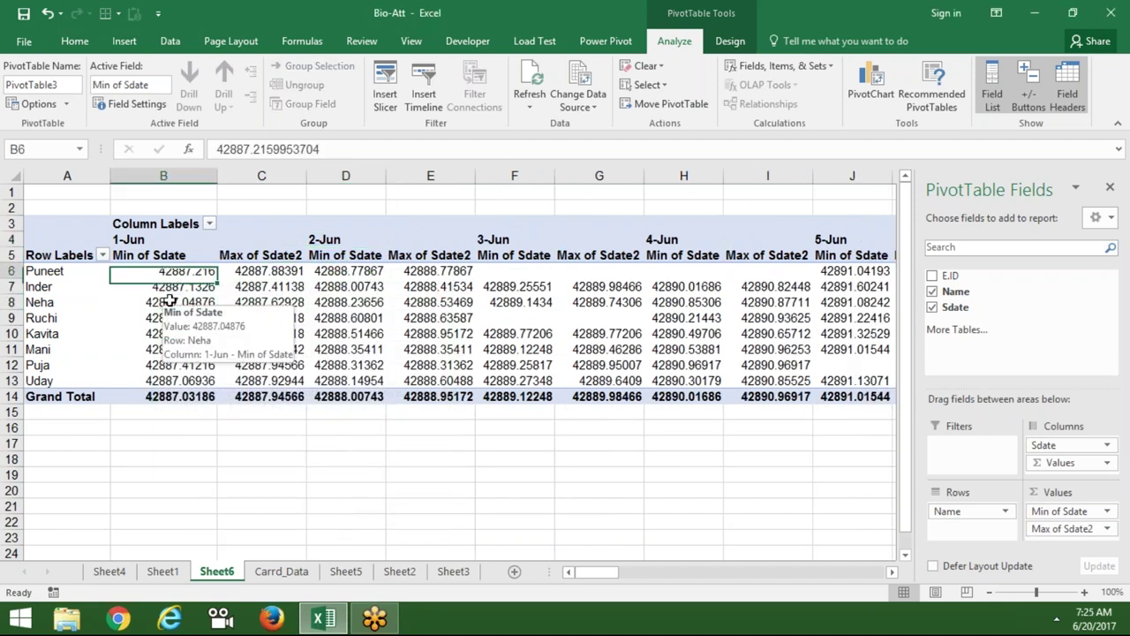
key("shift+Right")
key("shift+Right")
key("shift+Right")
key("shift+Right")
key("shift+Right")
key("shift+Right")
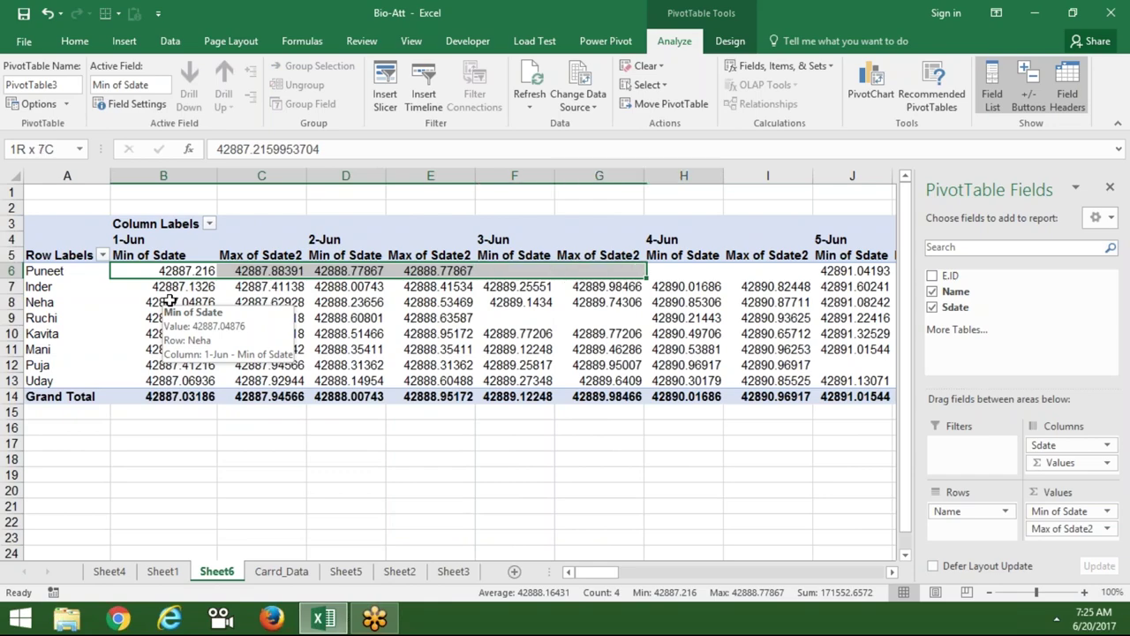
key("shift+Right")
key("shift+Right")
key("shift+Right")
key("shift+Right")
key("shift+Right")
key("shift+Right")
key("shift+Right")
key("shift+Right")
key("shift+Right")
key("shift+Right")
key("shift+Right")
key("shift+Right")
key("shift+Right")
key("shift+Right")
key("shift+Right")
key("shift+Right")
key("shift+Right")
key("shift+Right")
key("shift+Right")
key("shift+Right")
key("shift+Right")
key("shift+Right")
key("shift+Right")
key("shift+Right")
key("shift+Right")
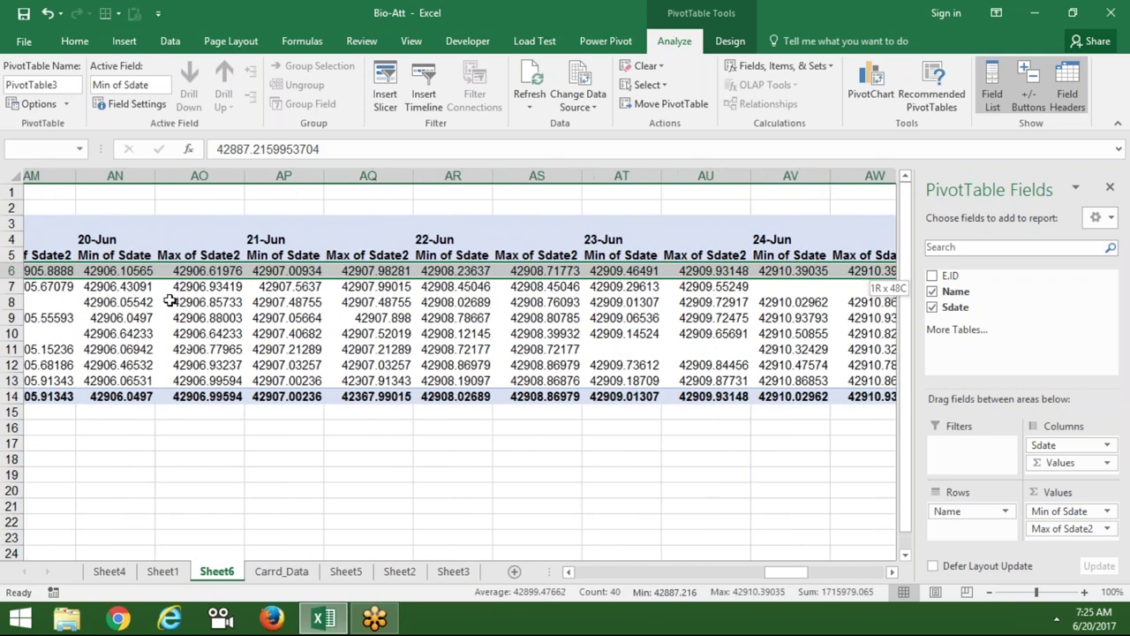
key("shift+Right")
key("shift+Right")
key("shift+Right")
key("shift+Right")
key("shift+Right")
key("shift+Right")
key("shift+Left")
key("shift+Left")
key("shift+Left")
key("shift+Left")
key("shift+Left")
key("shift+Left")
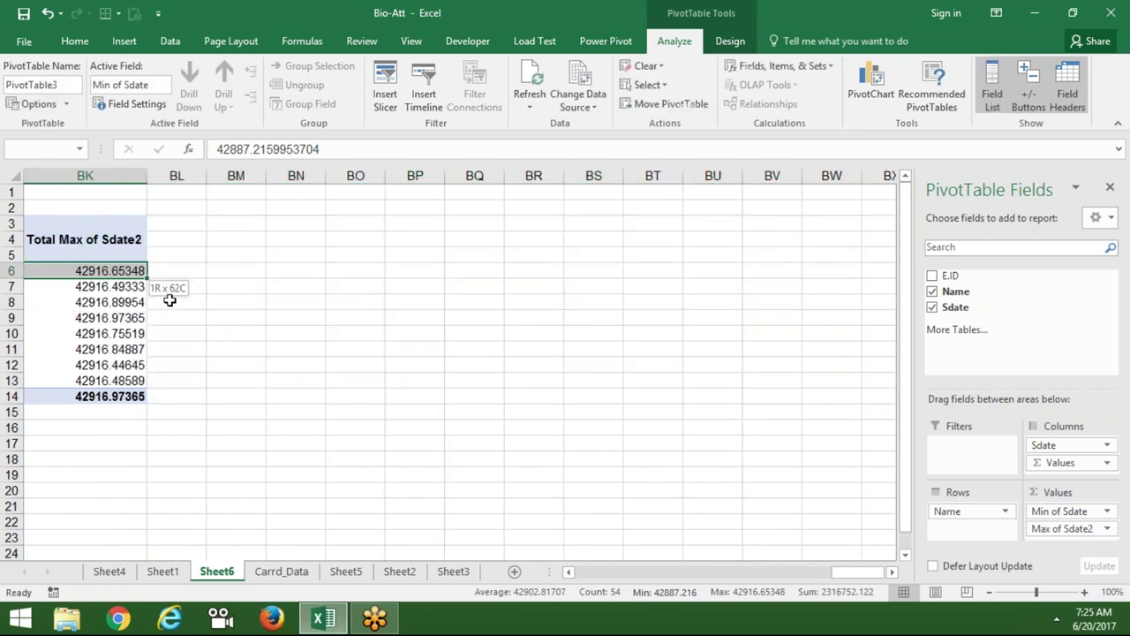
key("shift+Left")
key("shift+Down")
key("shift+Down")
key("shift+Down")
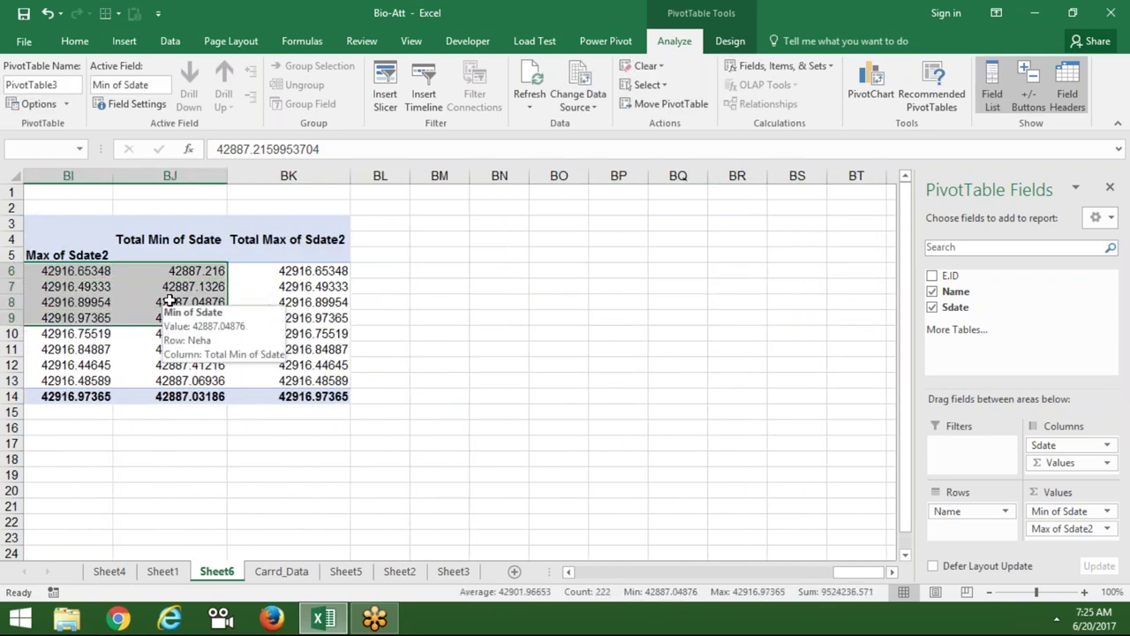
key("shift+Down")
key("shift+Down")
key("shift+Down")
key("shift+Down")
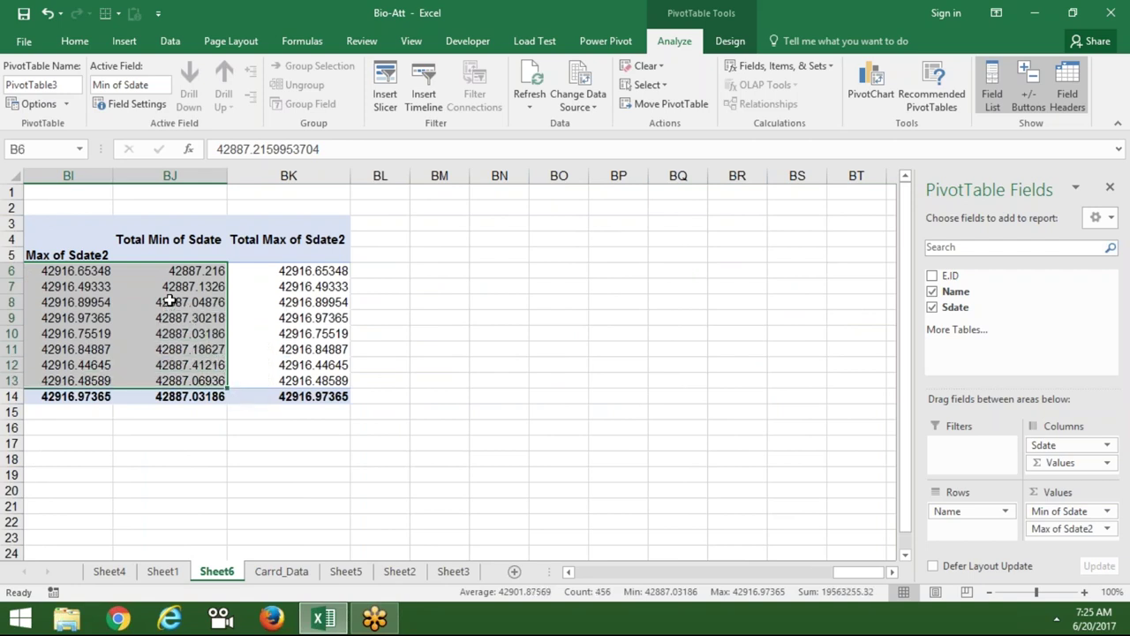
key("ctrl+shift+2")
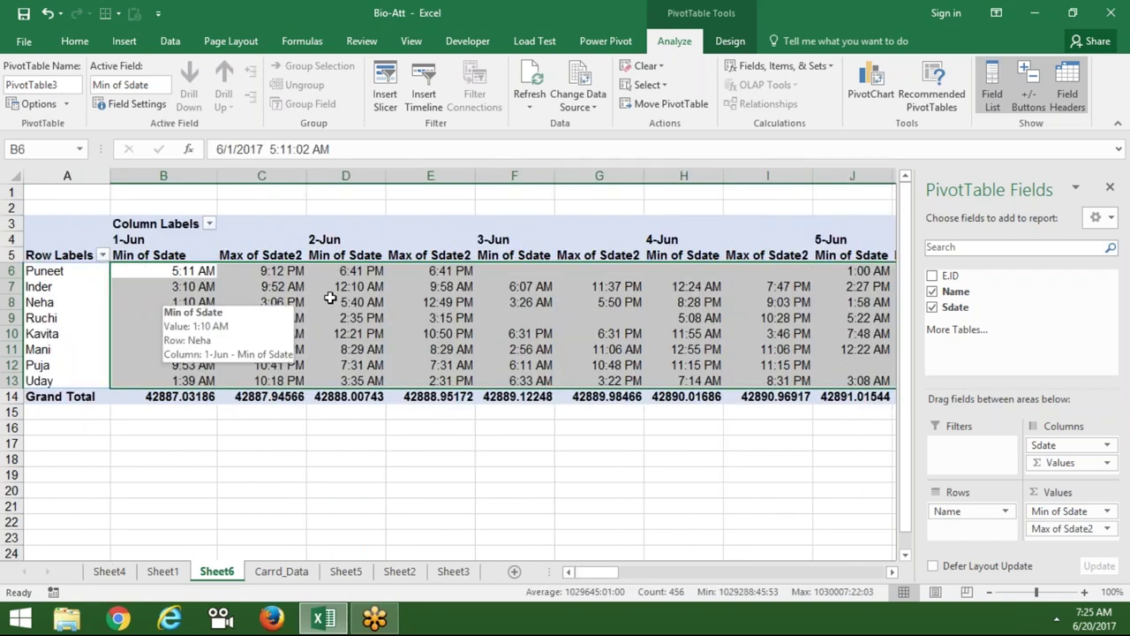
left_click(512, 272)
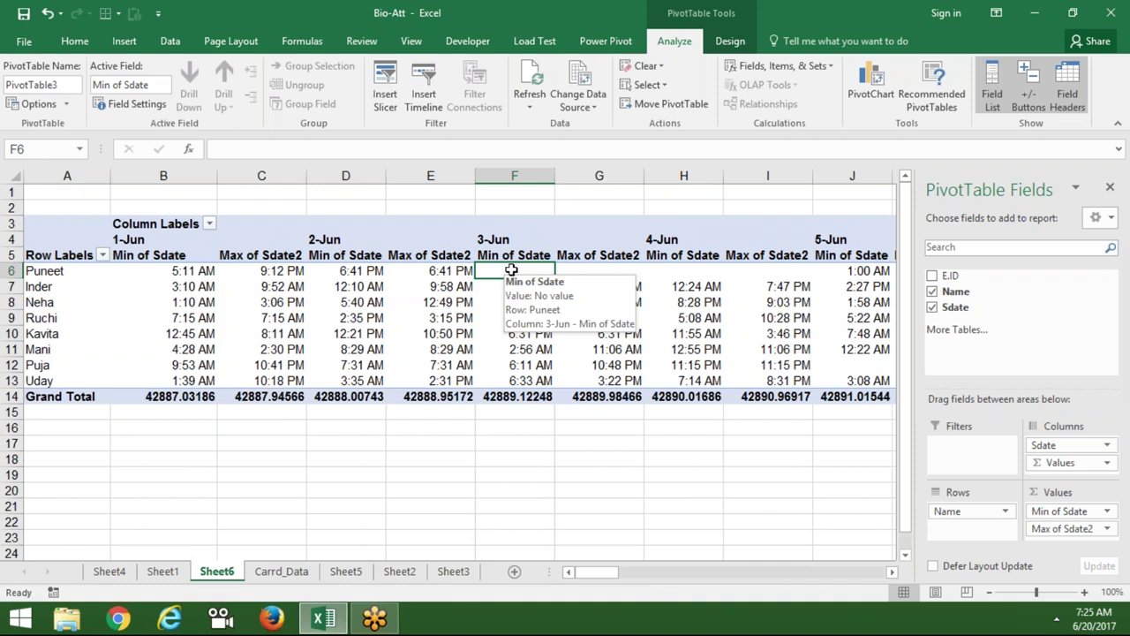
left_click(608, 285)
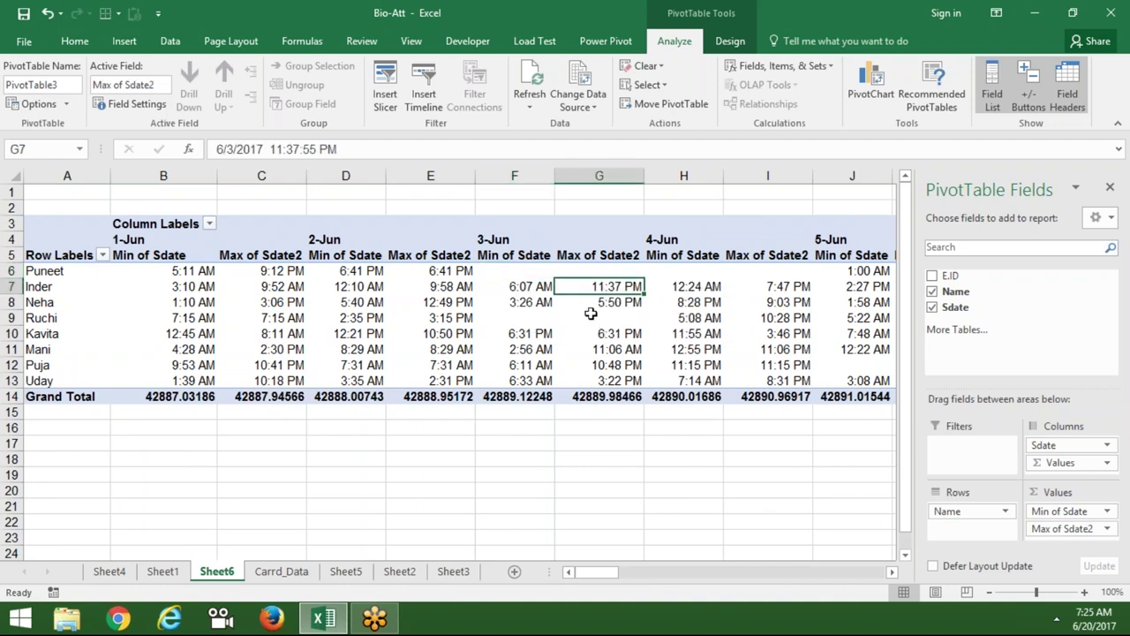
left_click(528, 316)
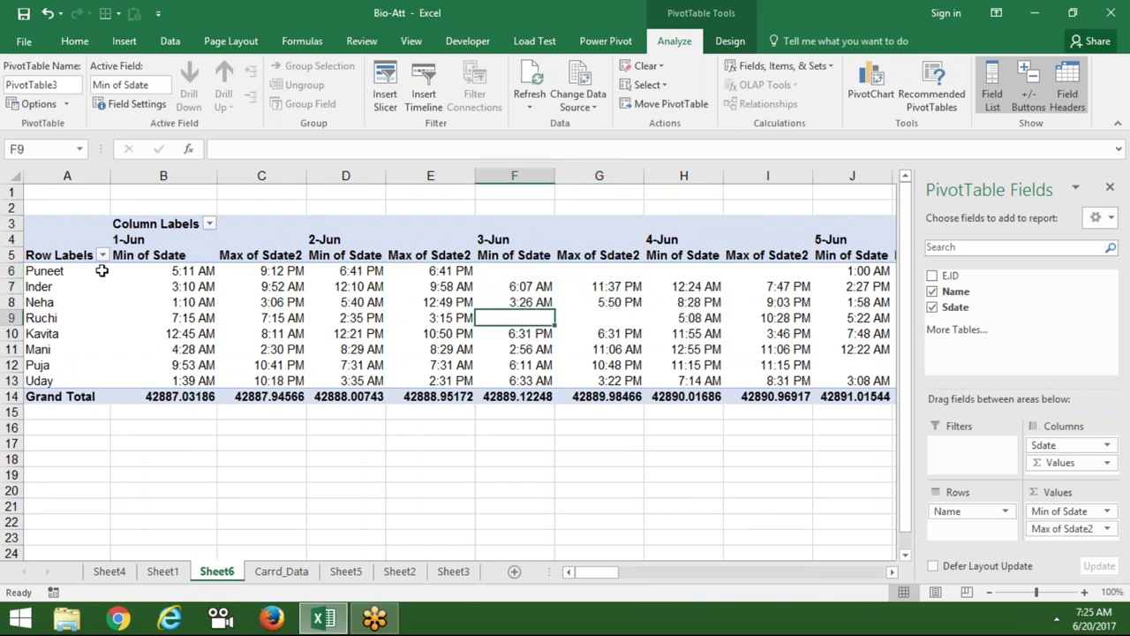
Rename the Min of Sdate header to IN and Max of Sdate2 to Out.
left_click(155, 257)
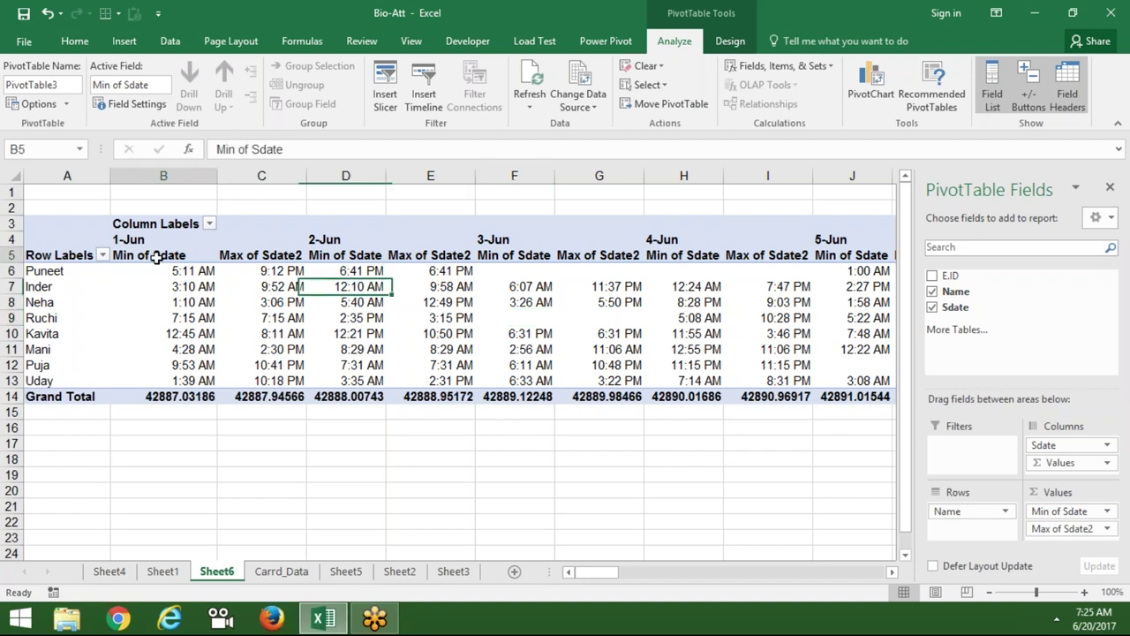
type("IN")
key("Return")
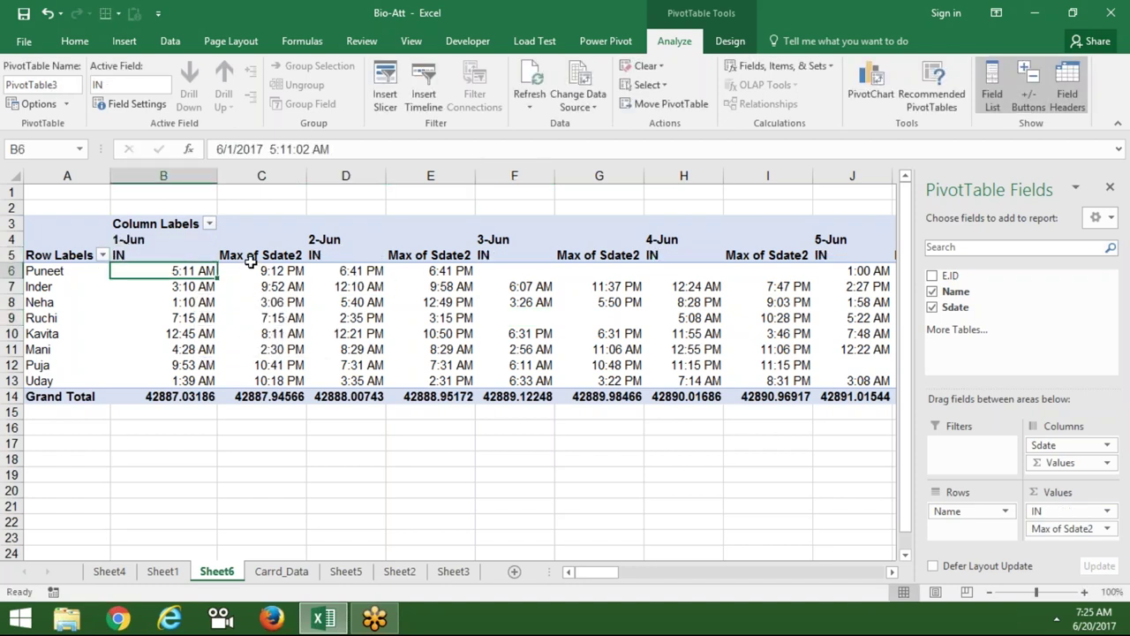
left_click(253, 255)
type("Out")
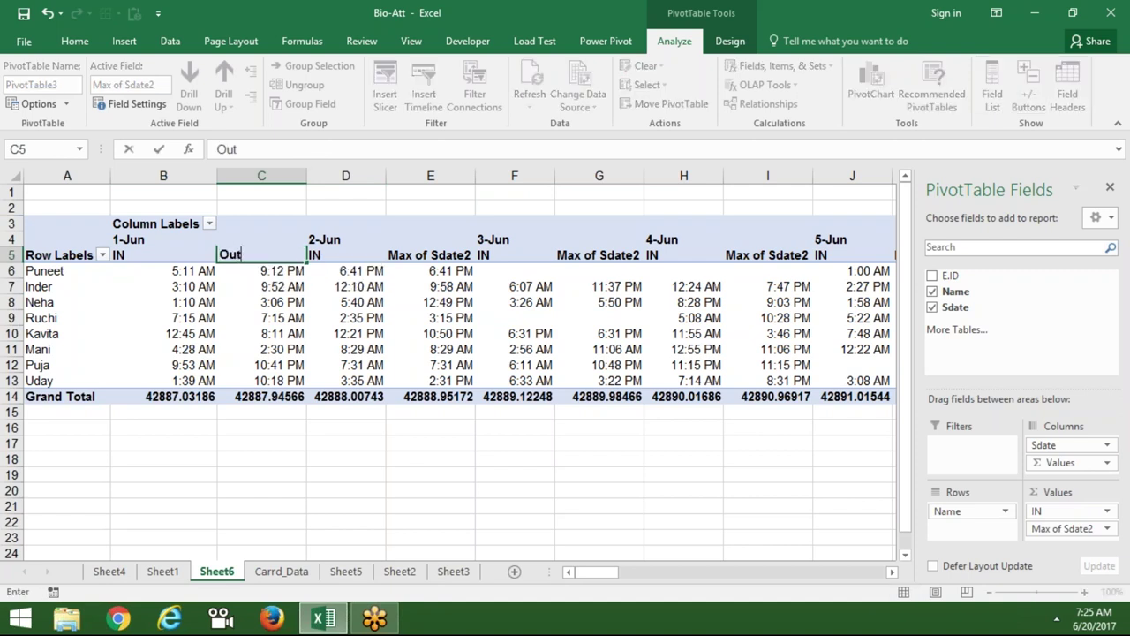
key("Return")
Turn on Merge and center cells with labels in PivotTable Options.
left_click(199, 237)
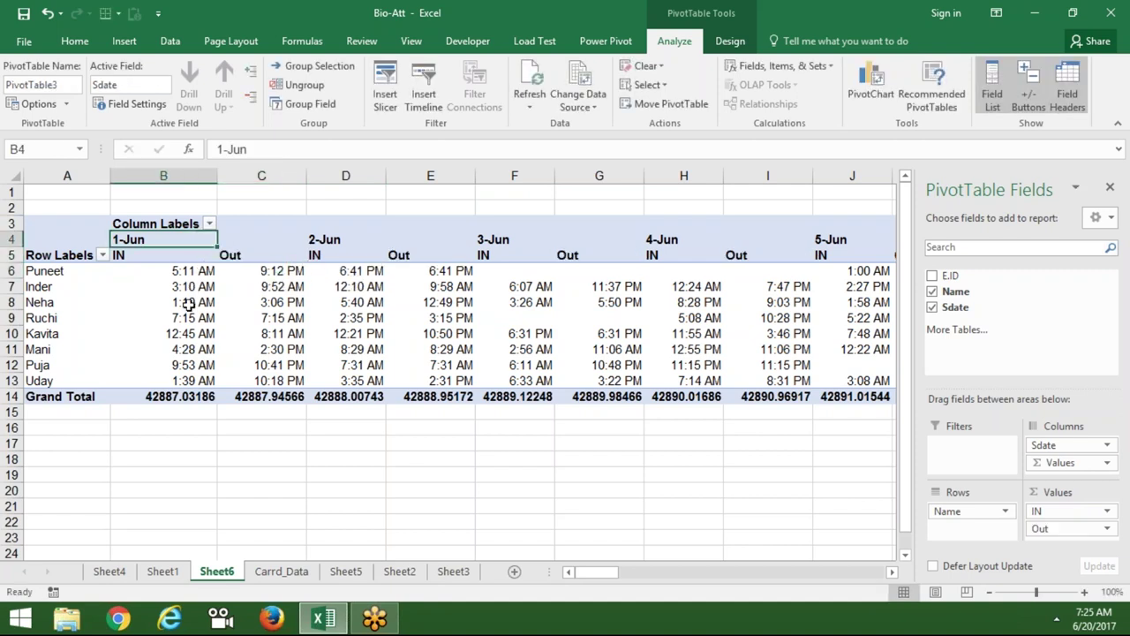
left_click(192, 302)
right_click(192, 304)
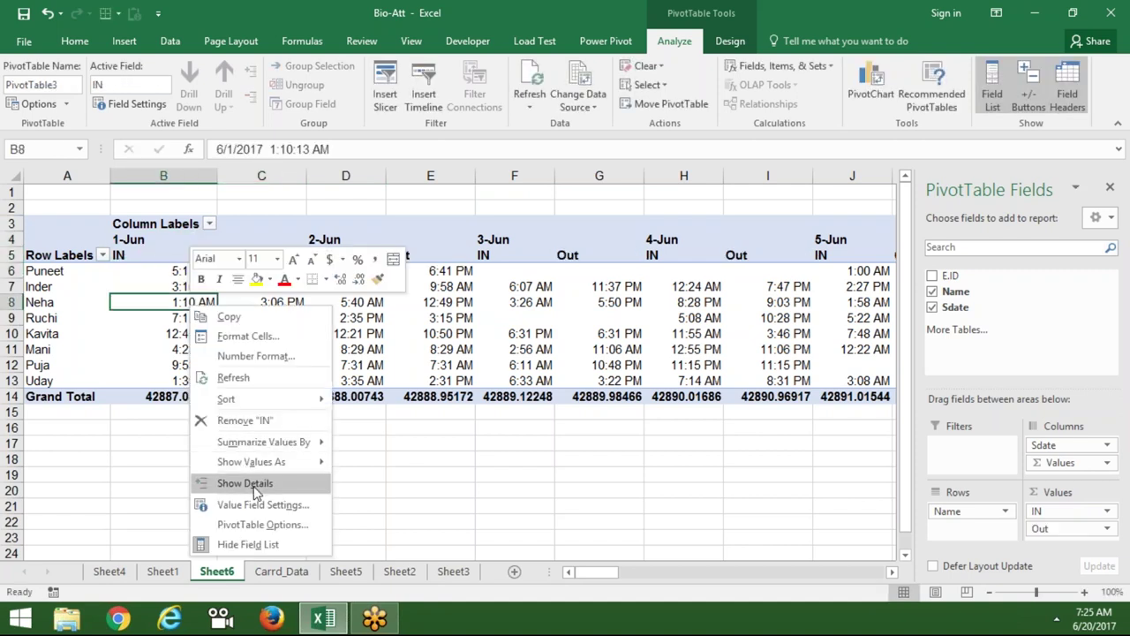
left_click(256, 524)
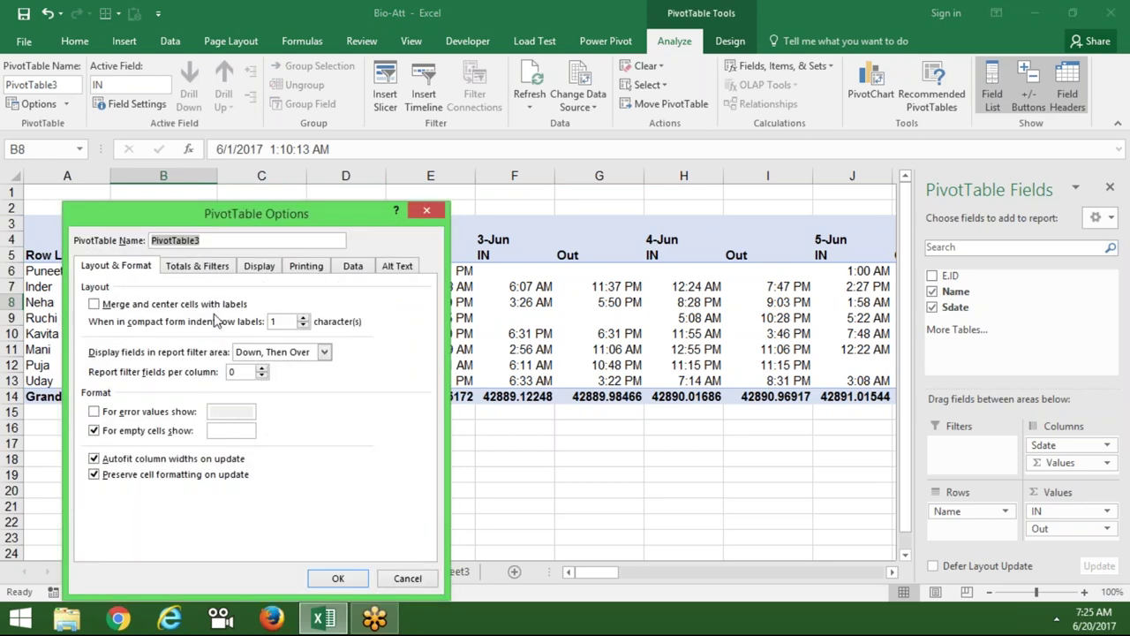
left_click(94, 304)
key("Return")
key("Up")
key("Up")
key("Up")
key("Up")
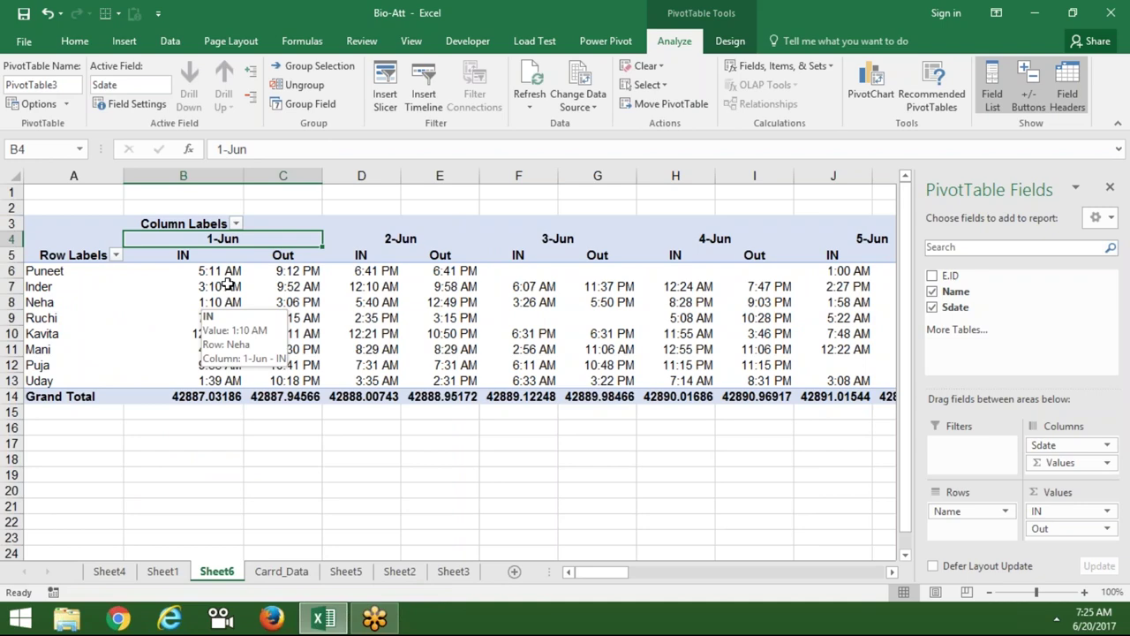
Apply Pivot Style Dark 23 (Dark Blue) from the PivotTable Styles gallery.
left_click(730, 41)
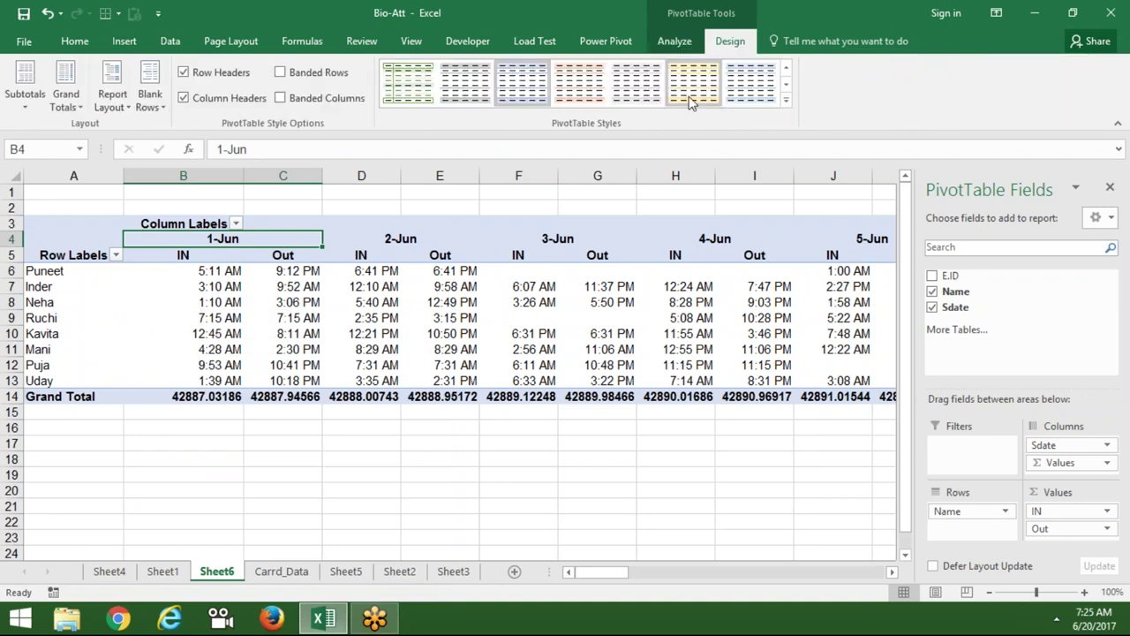
left_click(785, 101)
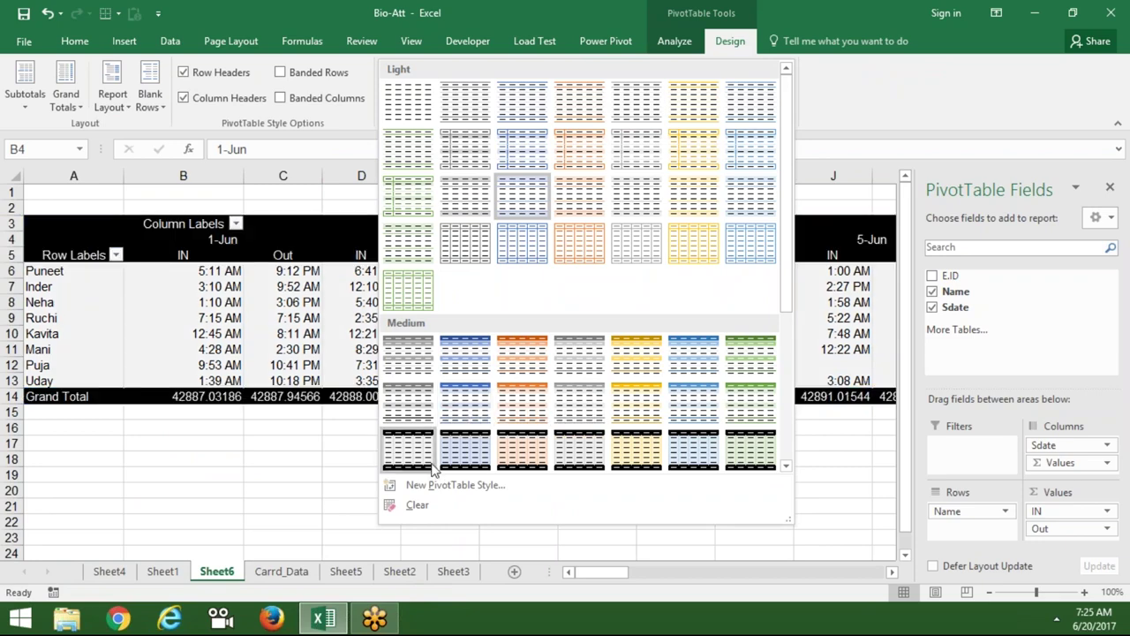
left_click(786, 464)
left_click(787, 464)
left_click(786, 465)
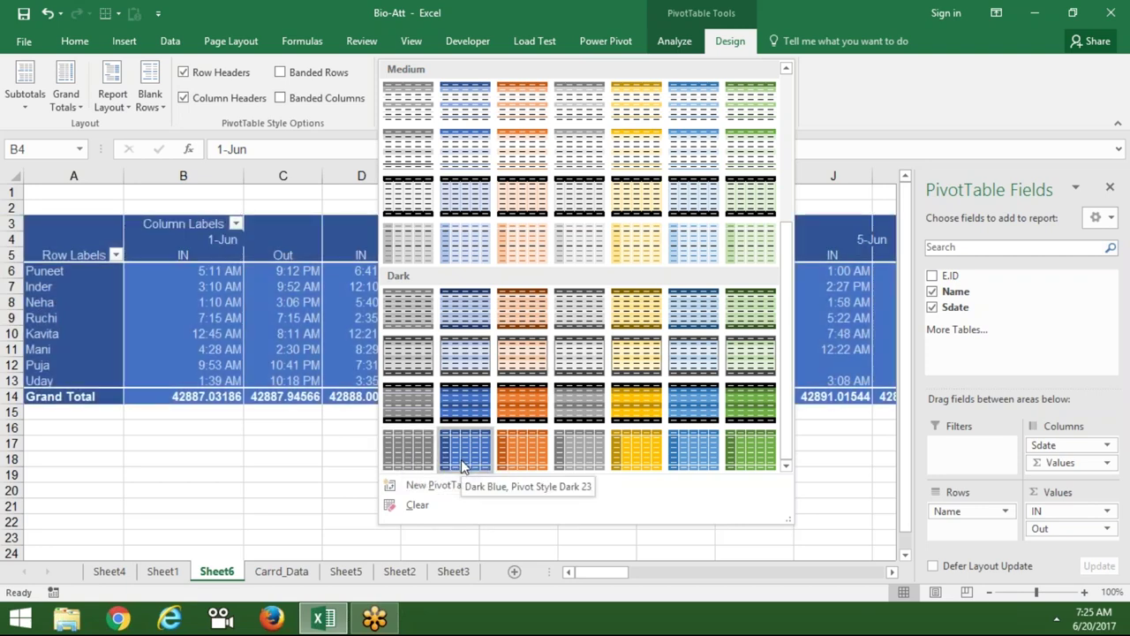
left_click(460, 465)
left_click(415, 474)
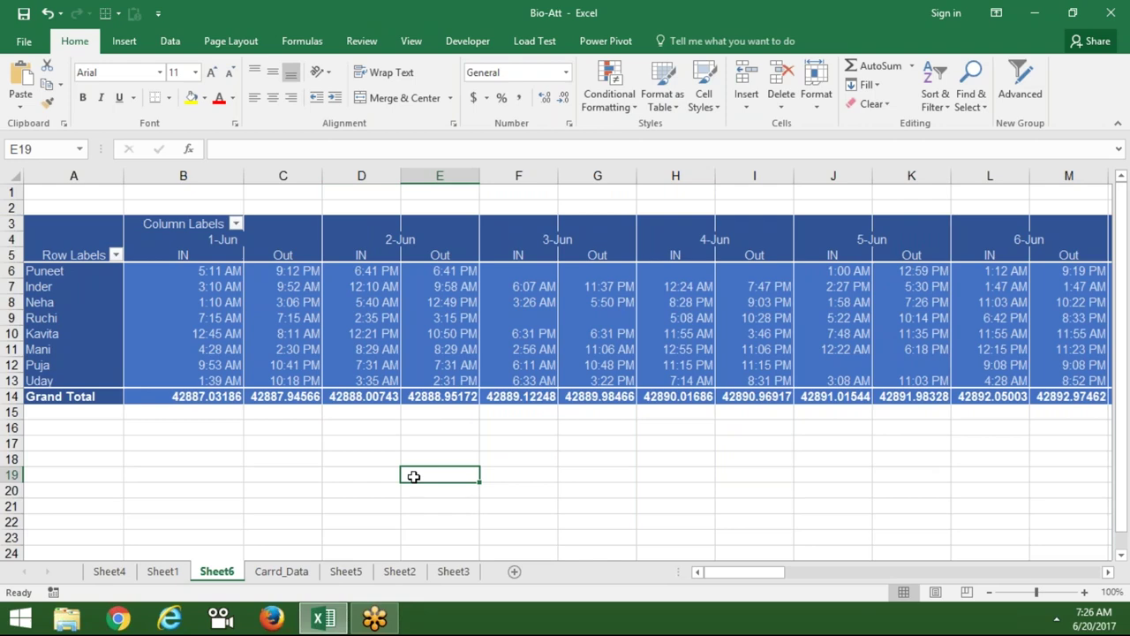
Deselect the PivotTable and save the workbook.
left_click(228, 332)
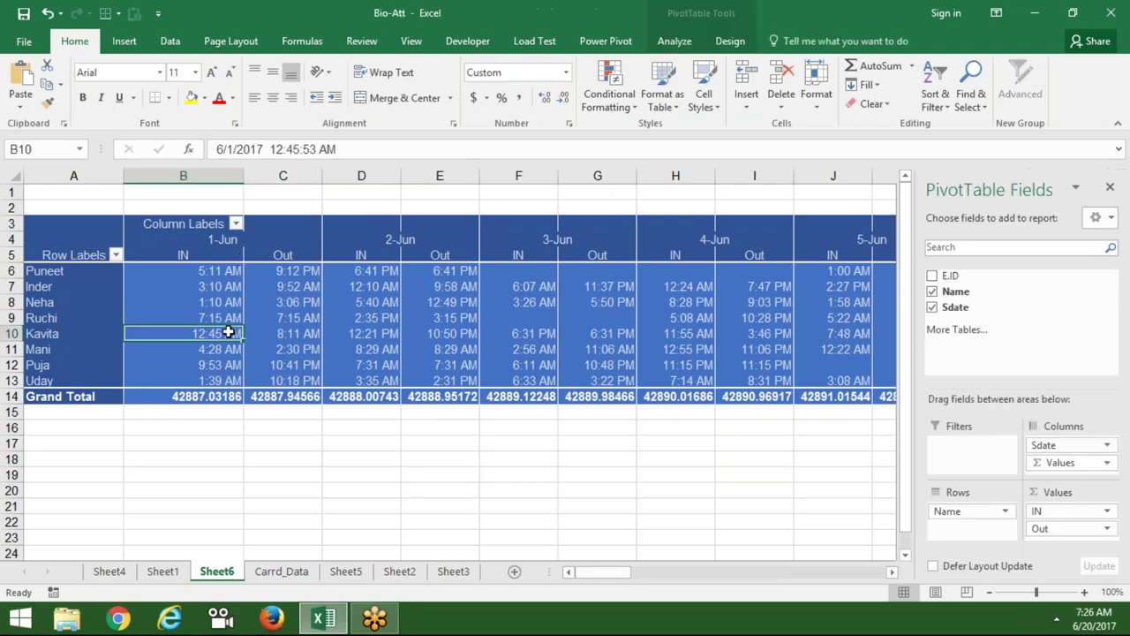
left_click(191, 439)
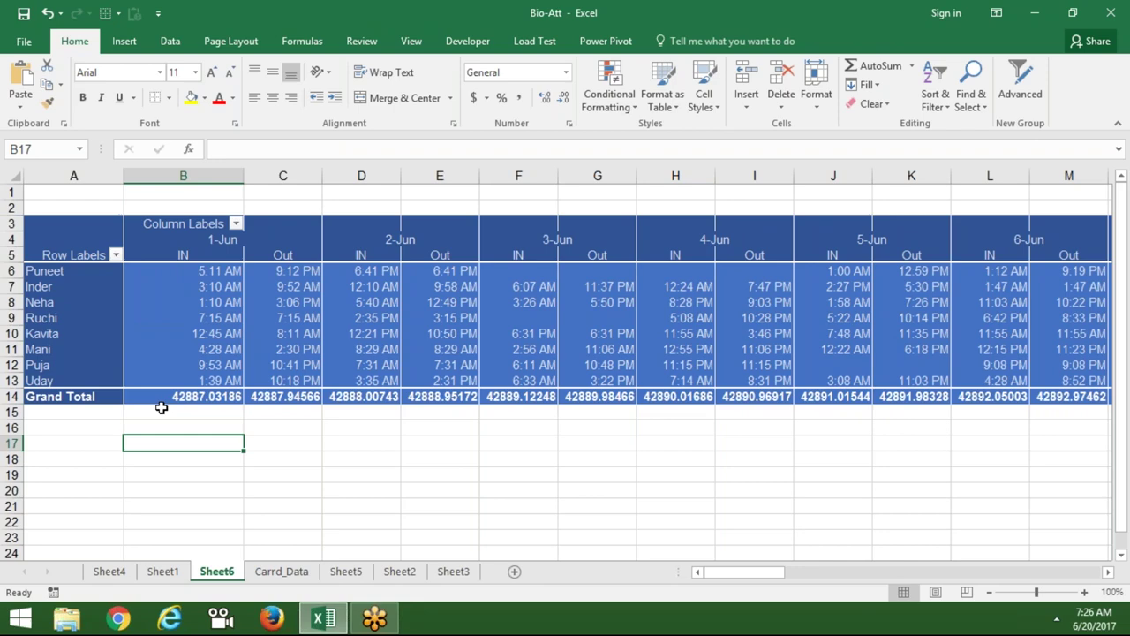
left_click(24, 19)
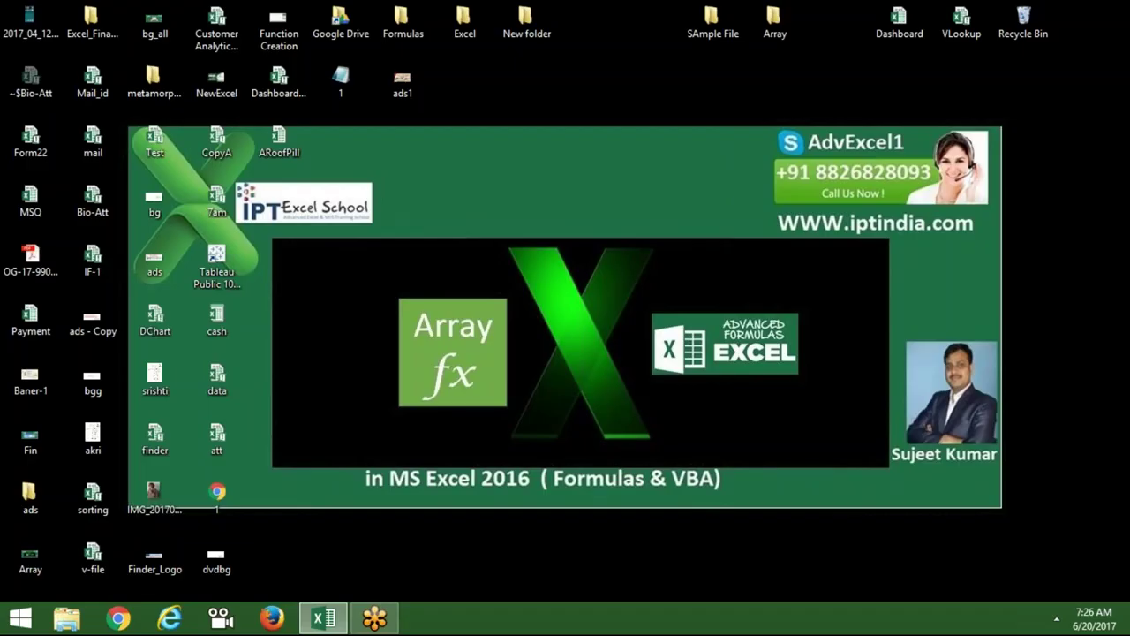